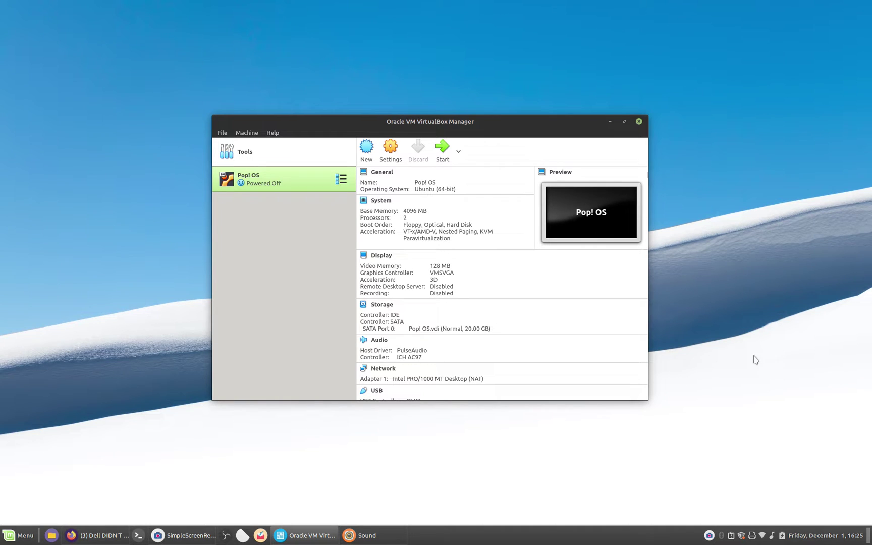
# Close Firefox from its taskbar button, leaving VirtualBox Manager with the powered-off Pop! OS machine.
pyautogui.rightClick(709, 535)
pyautogui.click(669, 474)
pyautogui.rightClick(95, 542)
pyautogui.click(93, 516)
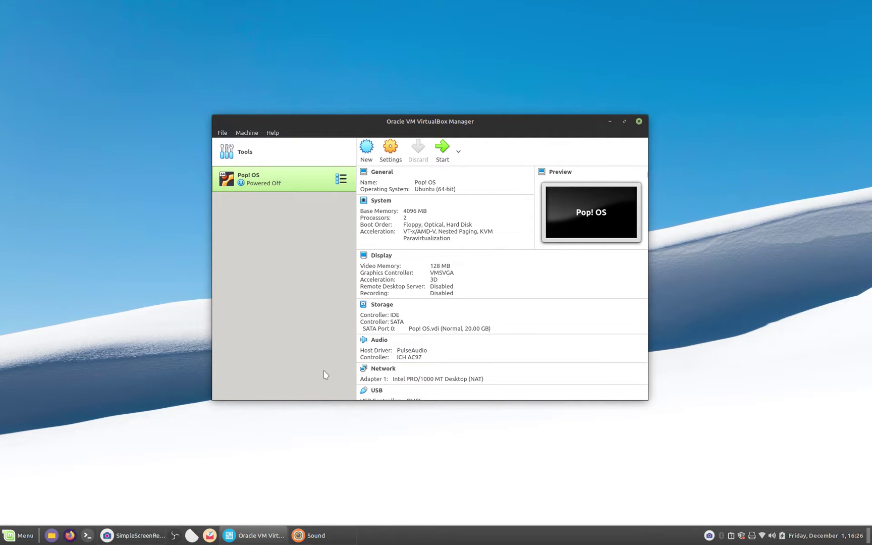
pyautogui.click(71, 535)
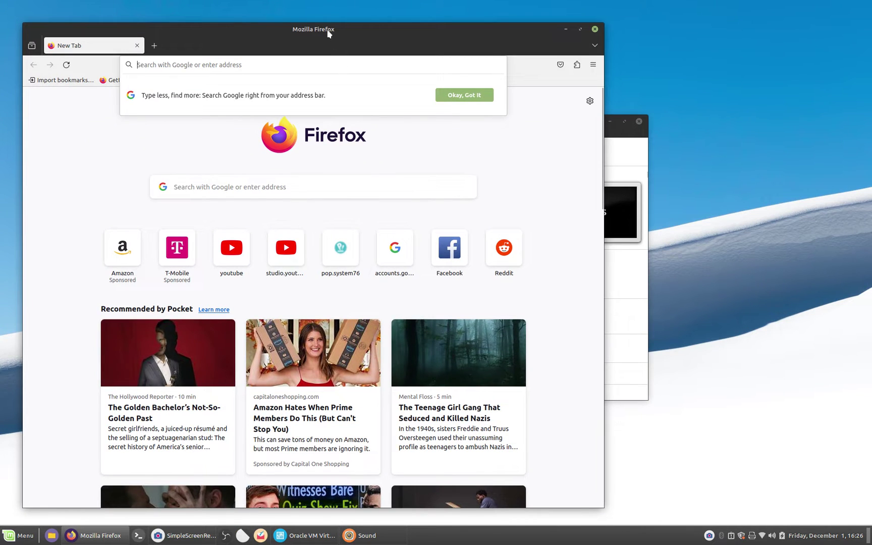
pyautogui.moveTo(327, 30); pyautogui.dragTo(425, 13)
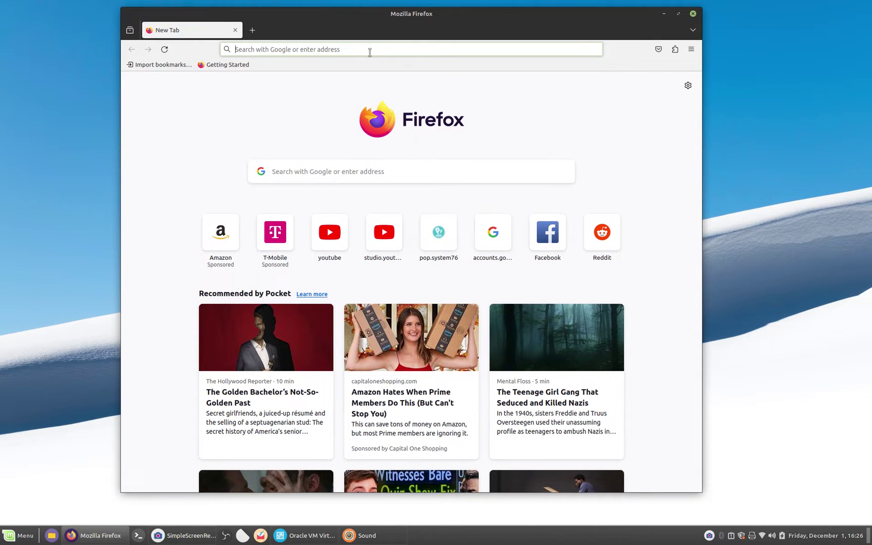
pyautogui.click(371, 50)
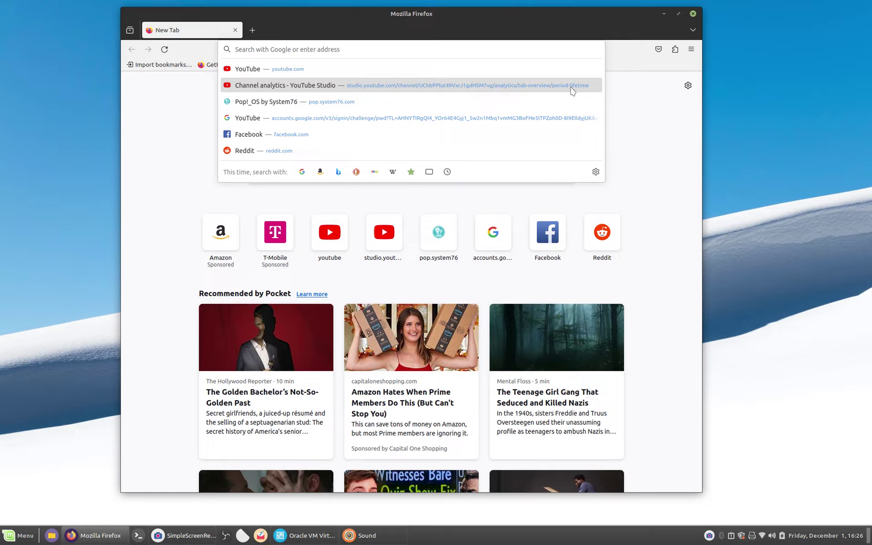
pyautogui.click(445, 99)
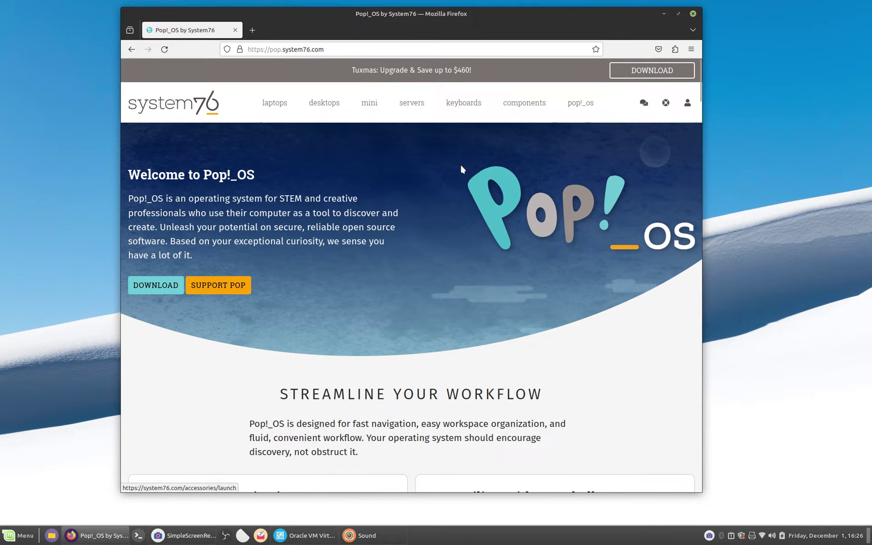
pyautogui.scroll(-3, 332, 284)
pyautogui.scroll(3, 333, 282)
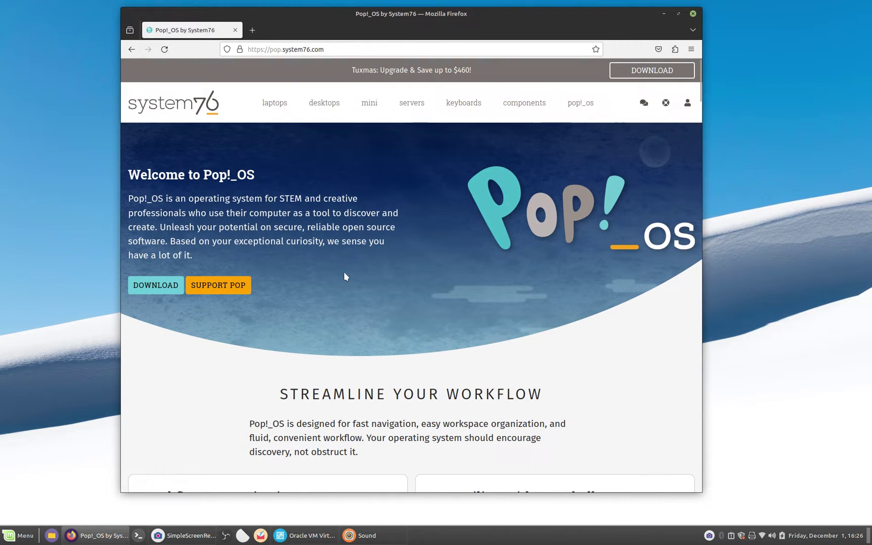
pyautogui.doubleClick(648, 15)
pyautogui.scroll(-10, 394, 256)
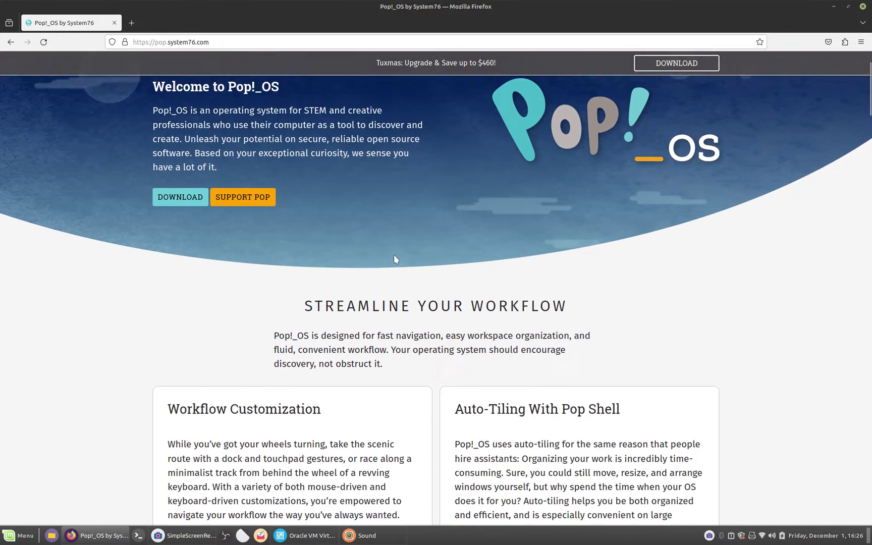
pyautogui.scroll(5, 396, 254)
pyautogui.scroll(5, 396, 255)
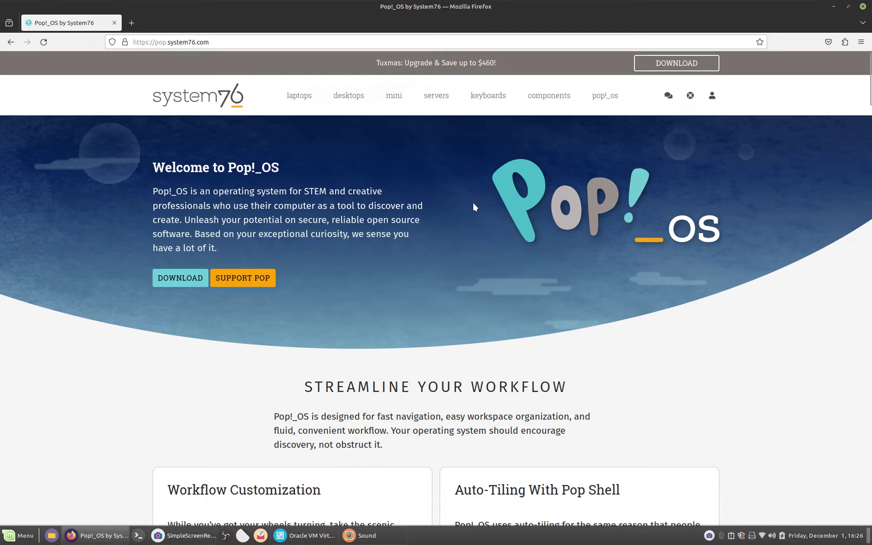
pyautogui.scroll(-15, 473, 206)
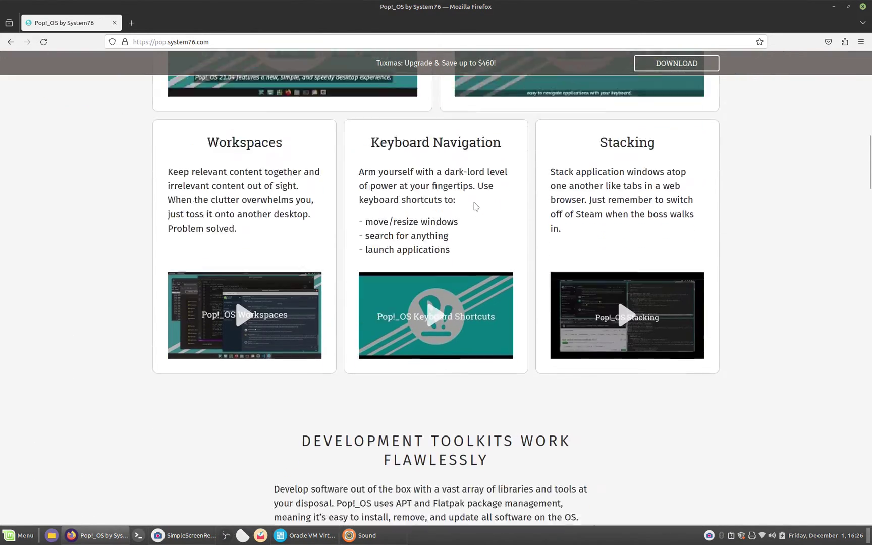
pyautogui.scroll(-10, 475, 206)
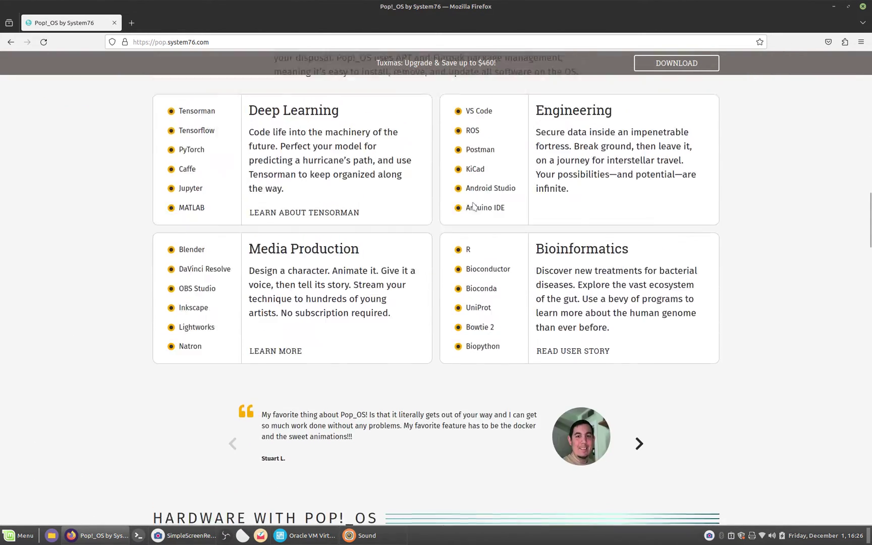
pyautogui.scroll(8, 474, 206)
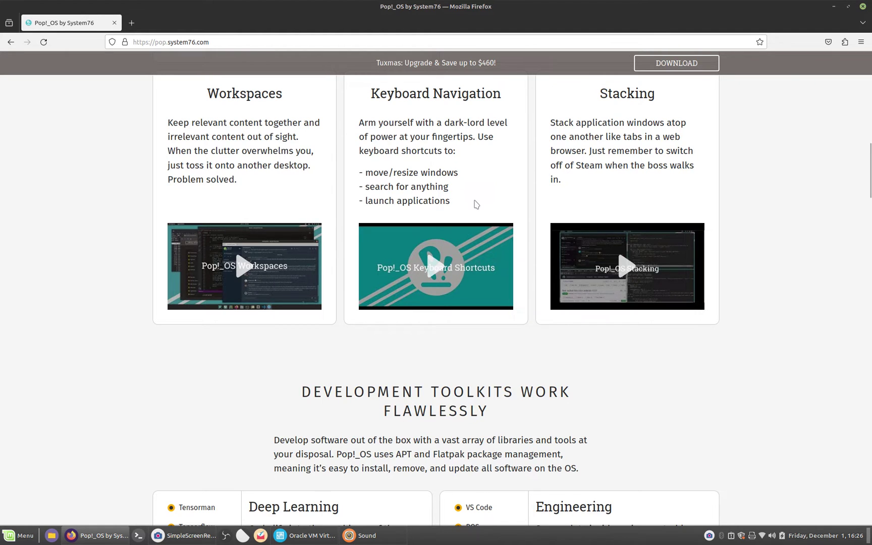
pyautogui.scroll(15, 475, 204)
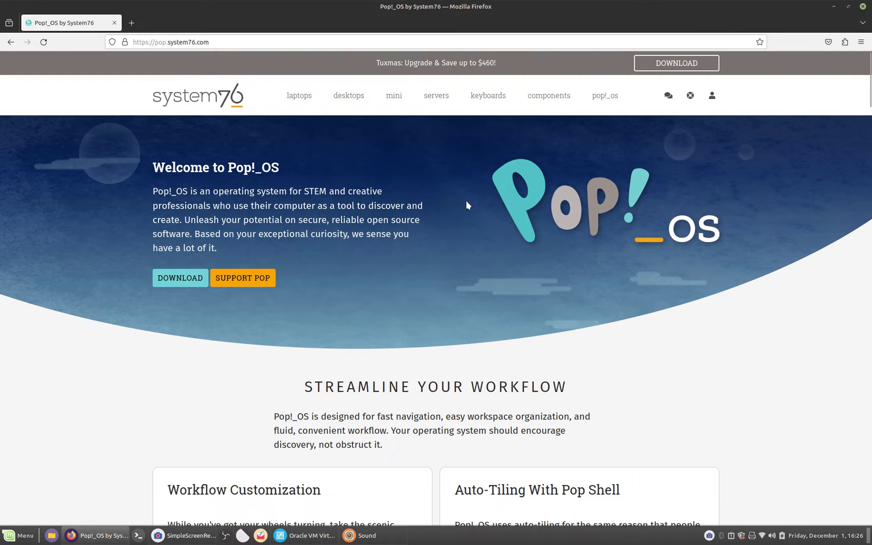
pyautogui.click(862, 6)
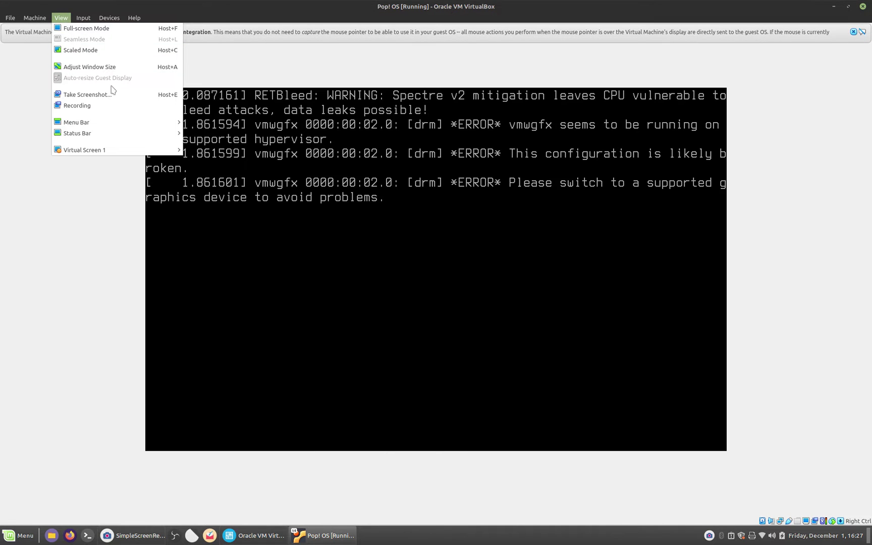
# Switch the running Pop! OS virtual machine window to full-screen mode.
pyautogui.moveTo(88, 127)
pyautogui.click(86, 29)
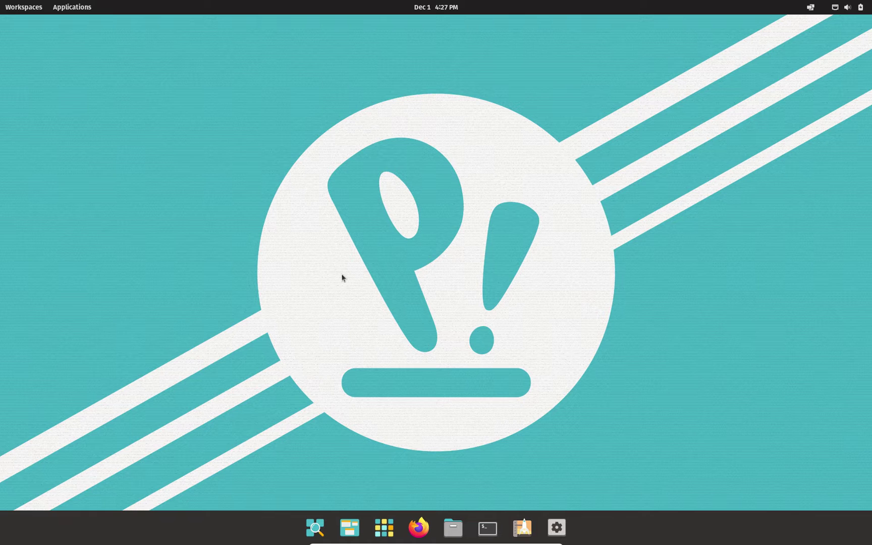
pyautogui.click(425, 6)
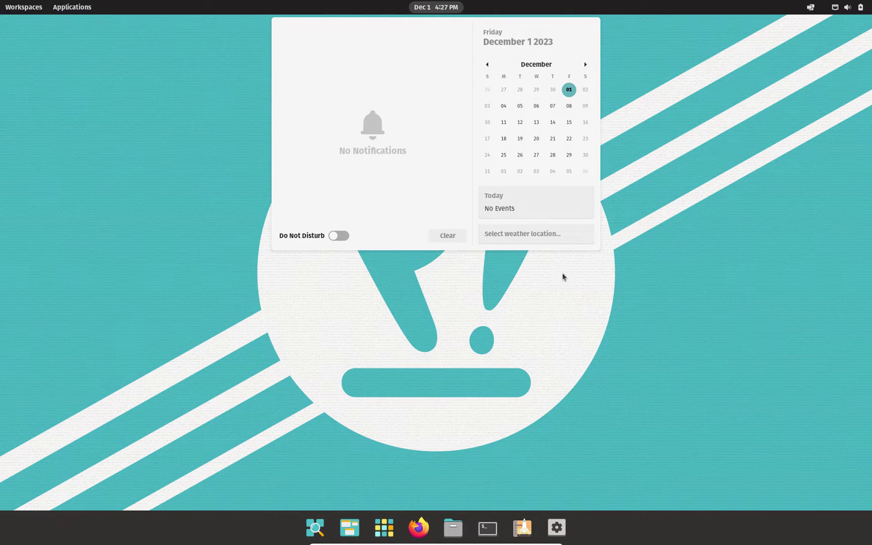
pyautogui.click(653, 298)
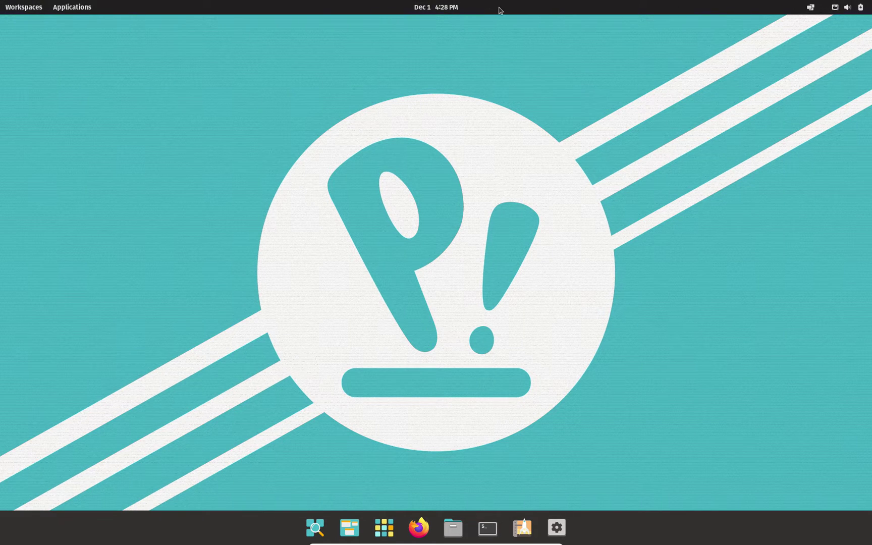
pyautogui.click(23, 7)
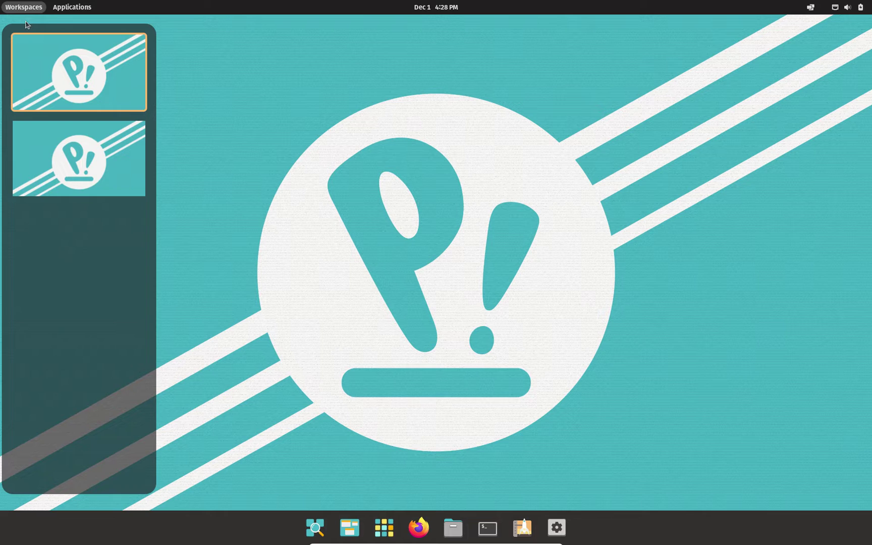
pyautogui.click(98, 190)
pyautogui.click(88, 91)
pyautogui.click(83, 5)
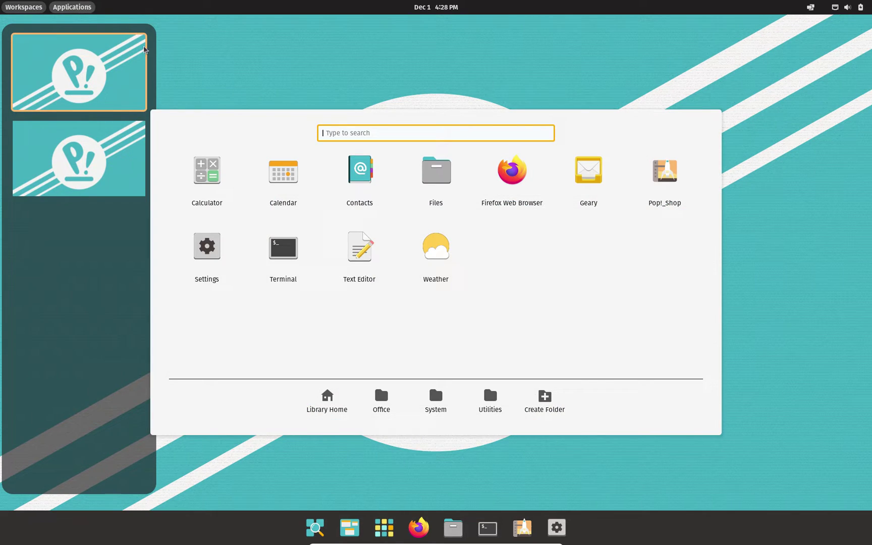
pyautogui.click(372, 67)
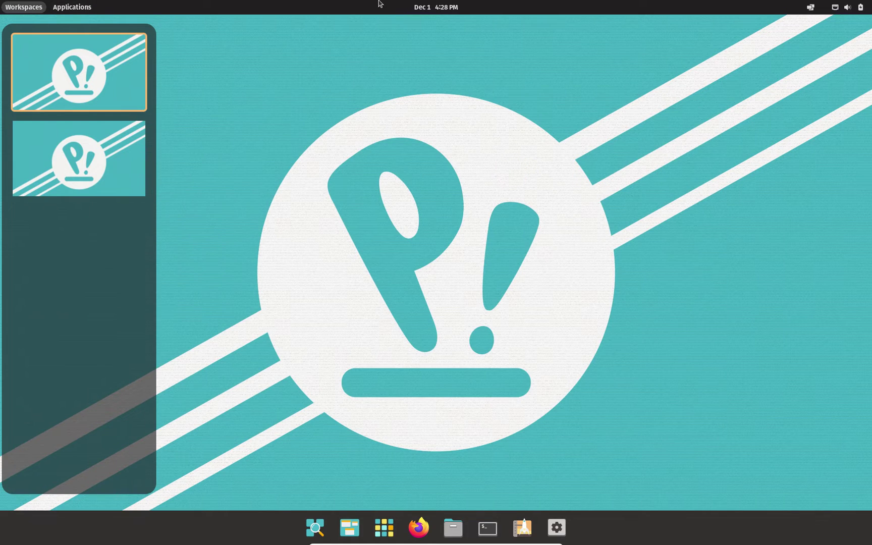
pyautogui.click(37, 8)
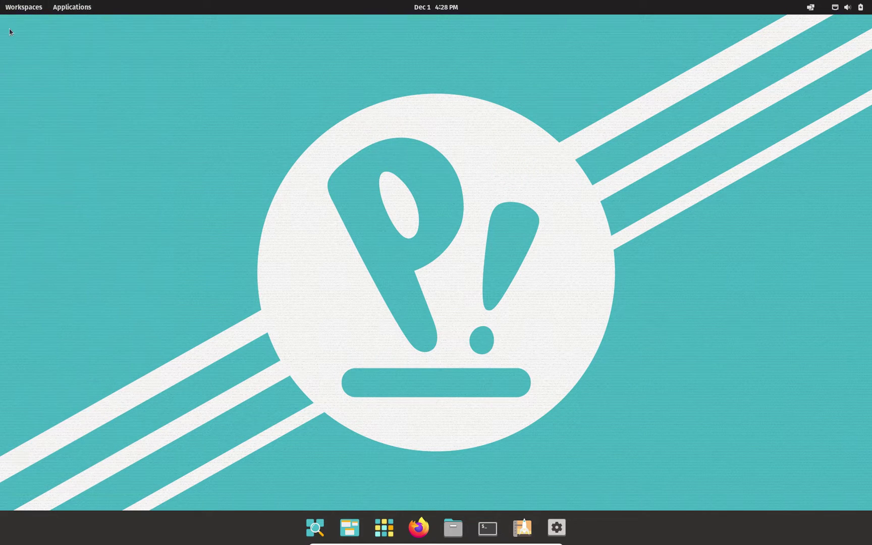
pyautogui.click(428, 10)
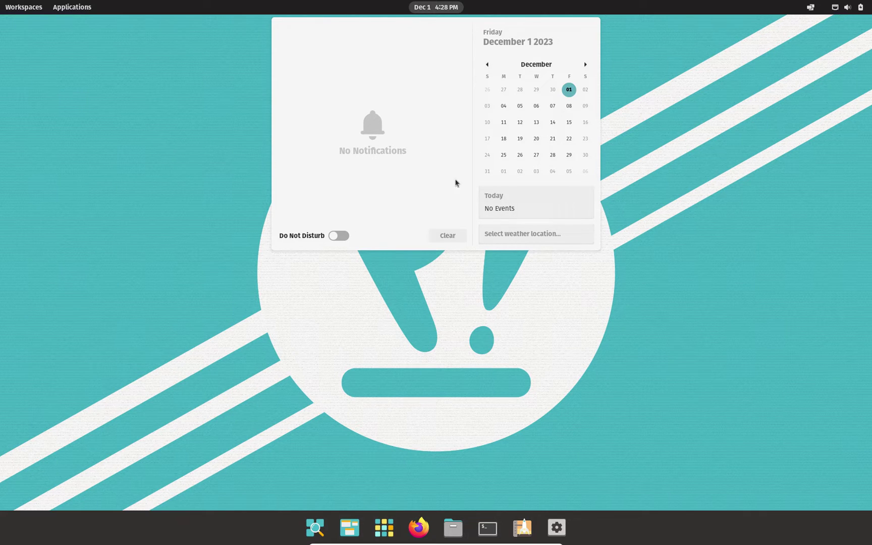
pyautogui.click(512, 214)
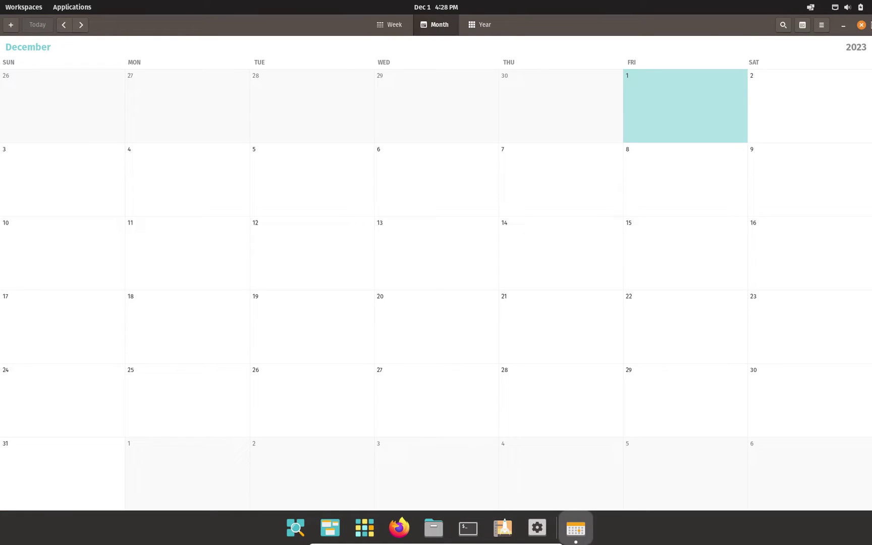
pyautogui.click(859, 27)
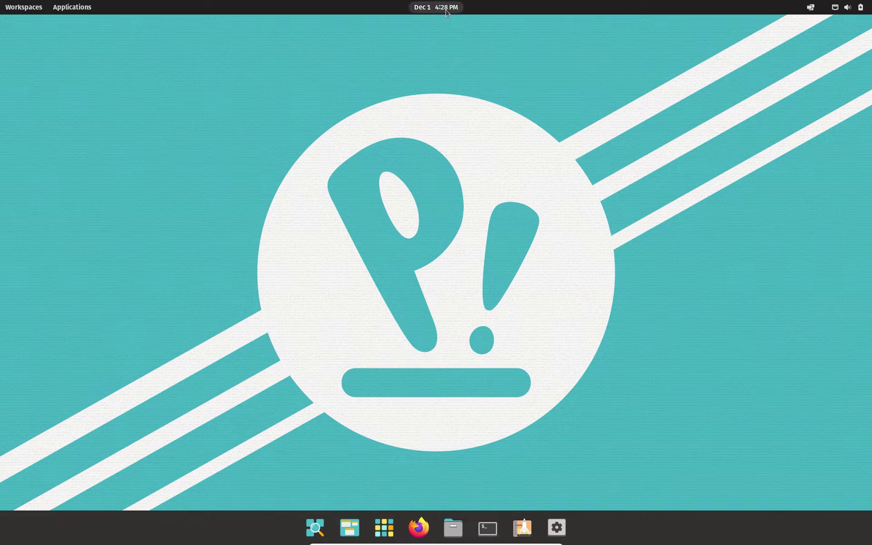
pyautogui.click(810, 8)
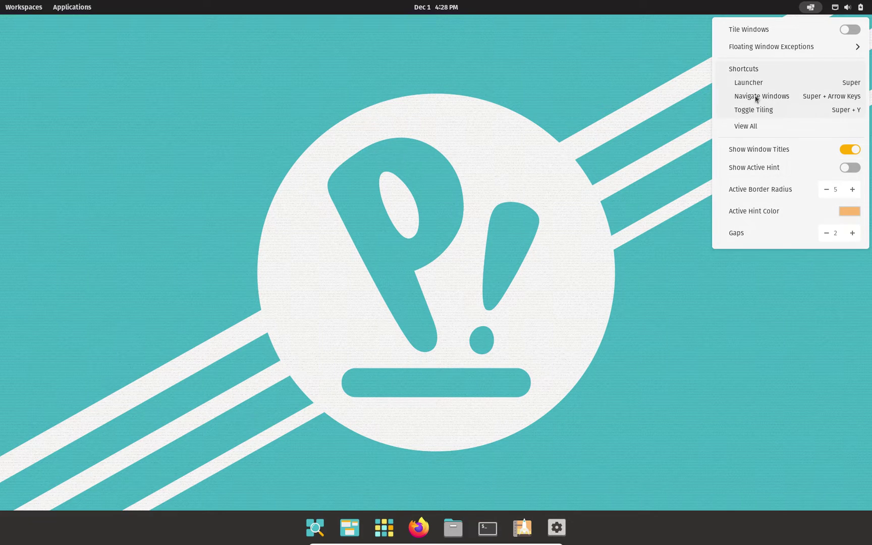
pyautogui.moveTo(829, 4)
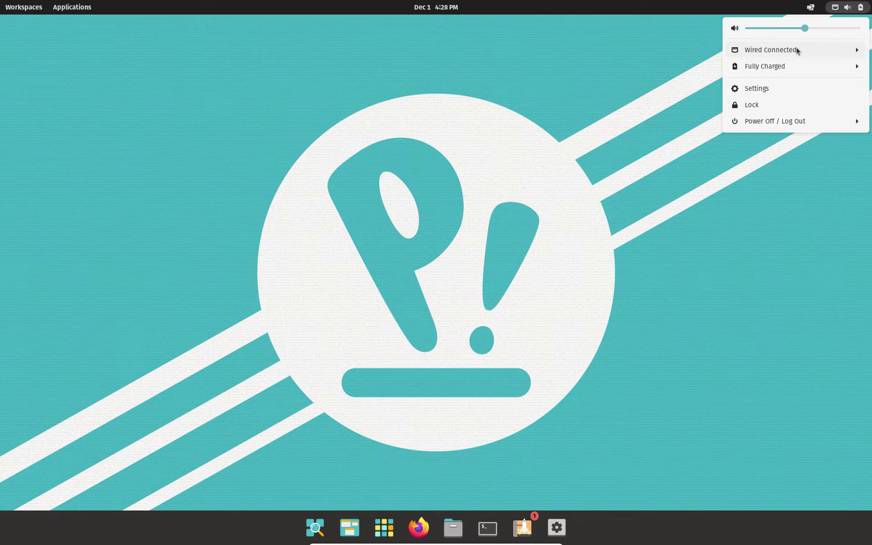
pyautogui.click(512, 143)
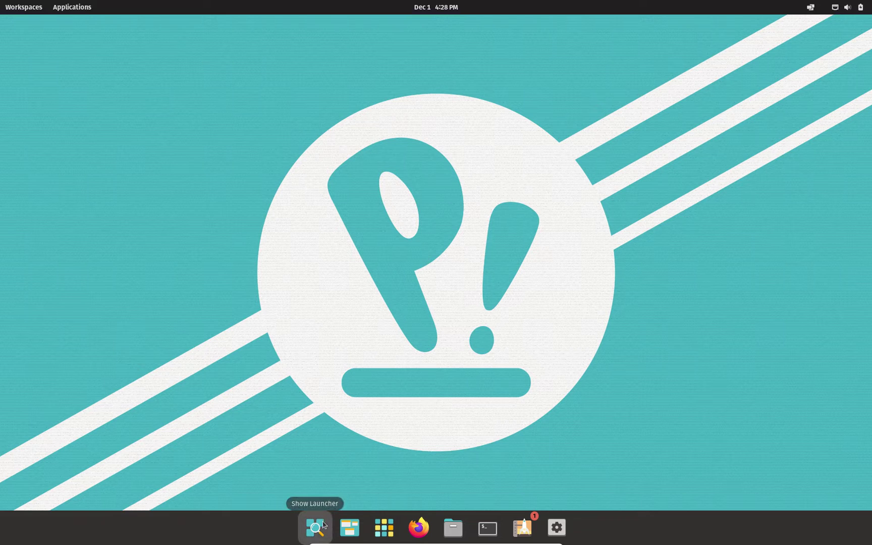
pyautogui.click(316, 528)
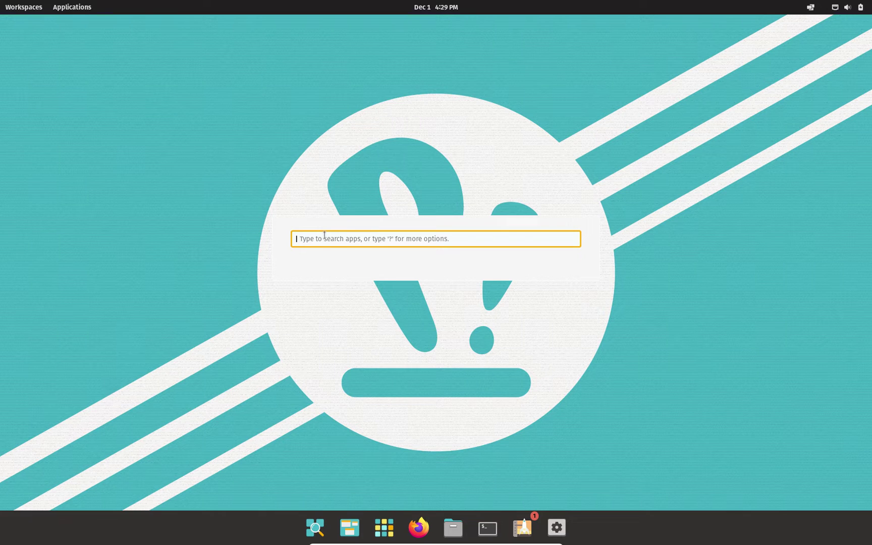
pyautogui.write('fire')
pyautogui.press('Down')
pyautogui.press('Down')
pyautogui.press('Down')
pyautogui.press('Down')
pyautogui.press('Down')
pyautogui.press('Down')
pyautogui.press('Down')
pyautogui.press('Down')
pyautogui.press('Down')
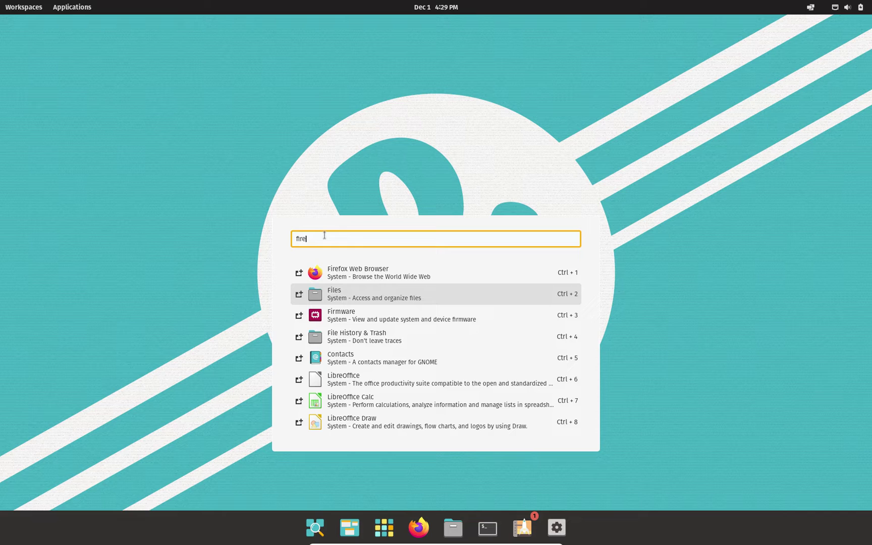
pyautogui.press('Up')
pyautogui.press('Down')
pyautogui.press('Down')
pyautogui.press('Down')
pyautogui.press('Down')
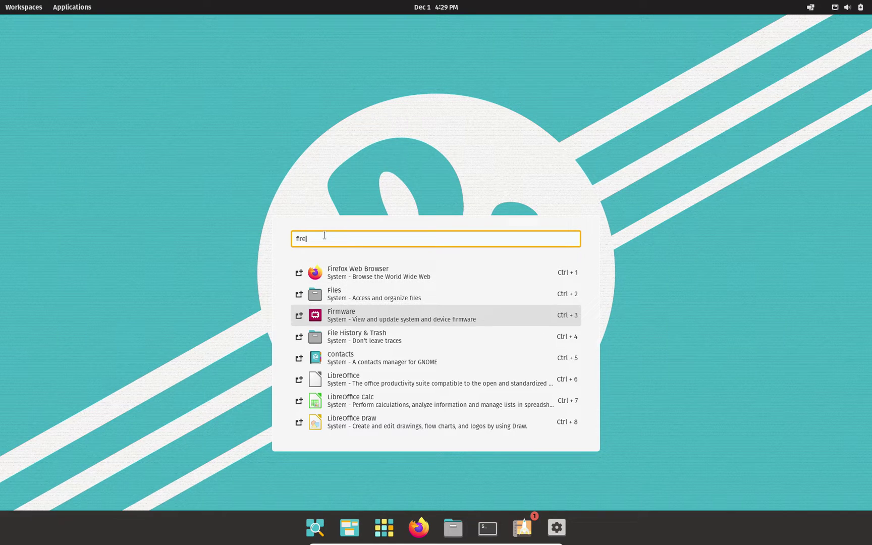
pyautogui.press('Down')
pyautogui.press('Down')
# Dismiss the app launcher, then show and close the workspaces overview.
pyautogui.click(260, 244)
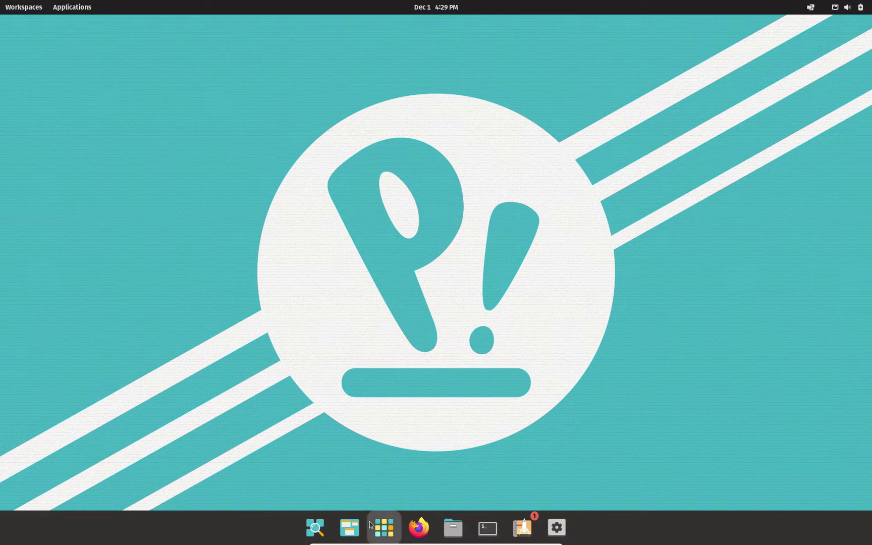
pyautogui.click(349, 525)
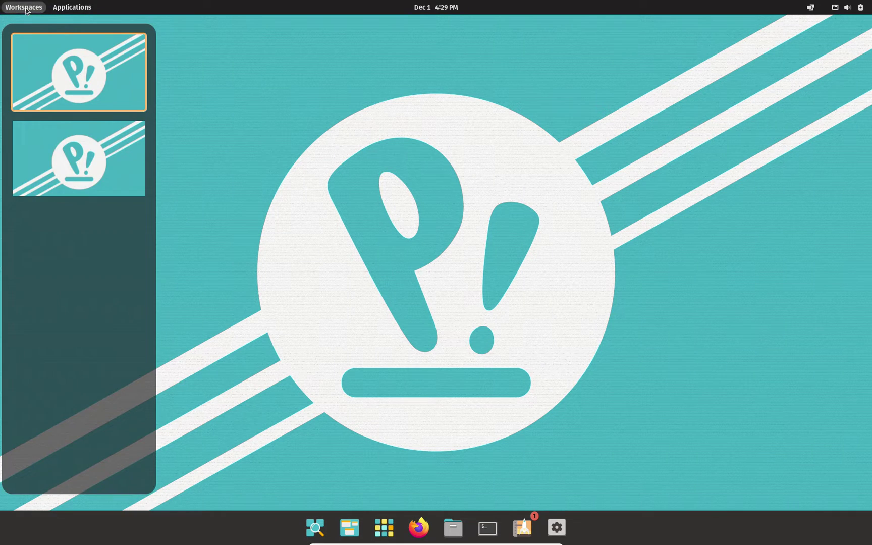
pyautogui.click(26, 9)
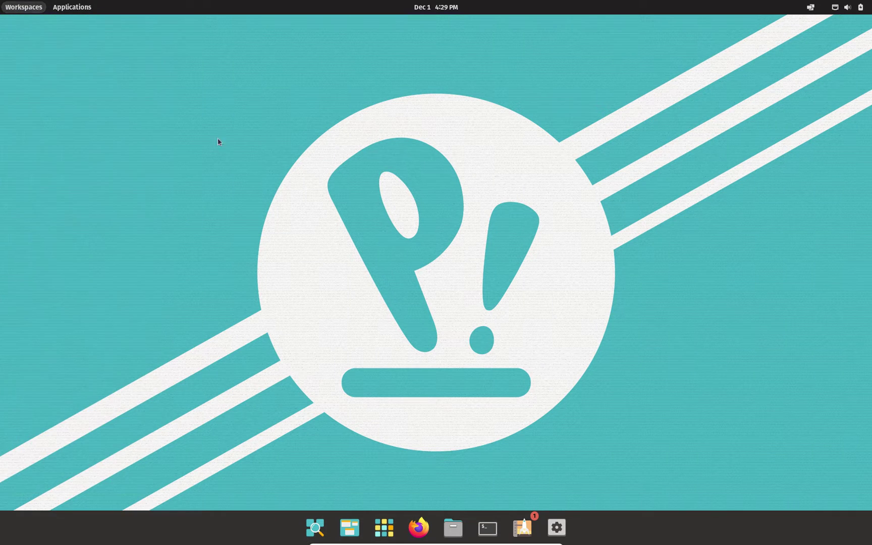
# Open the application library on Library Home and browse the Office, System and Utilities folders.
pyautogui.click(389, 525)
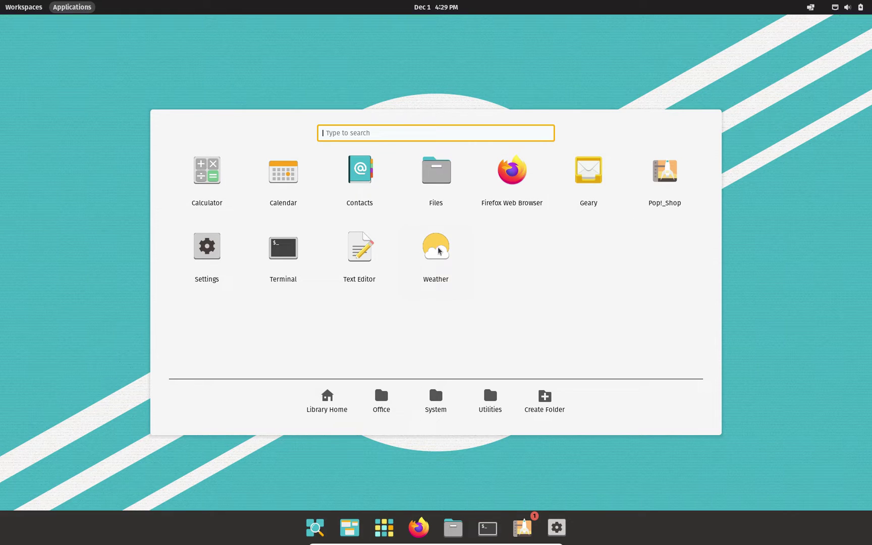
pyautogui.click(330, 399)
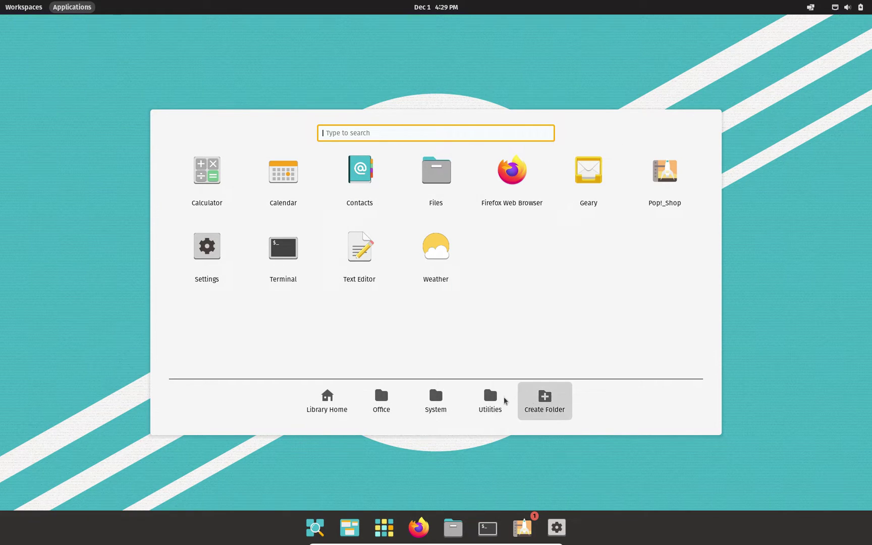
pyautogui.click(390, 403)
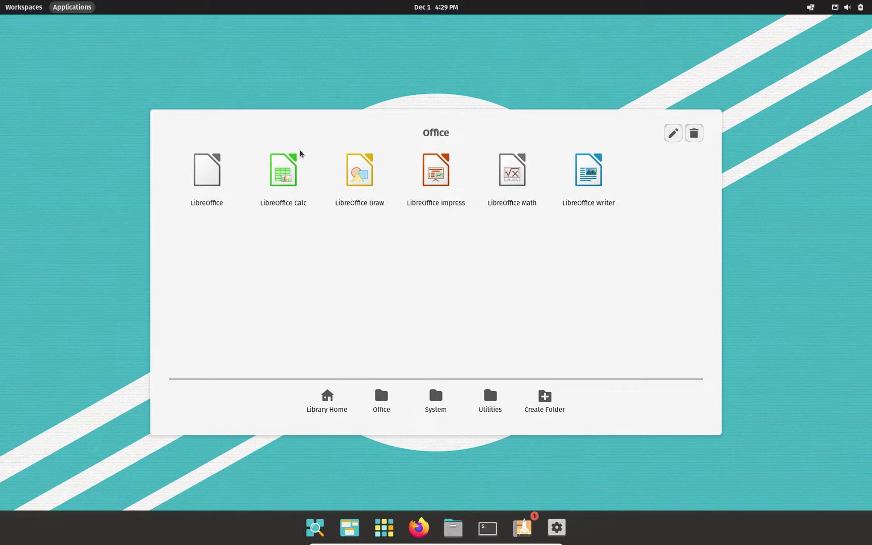
pyautogui.click(436, 402)
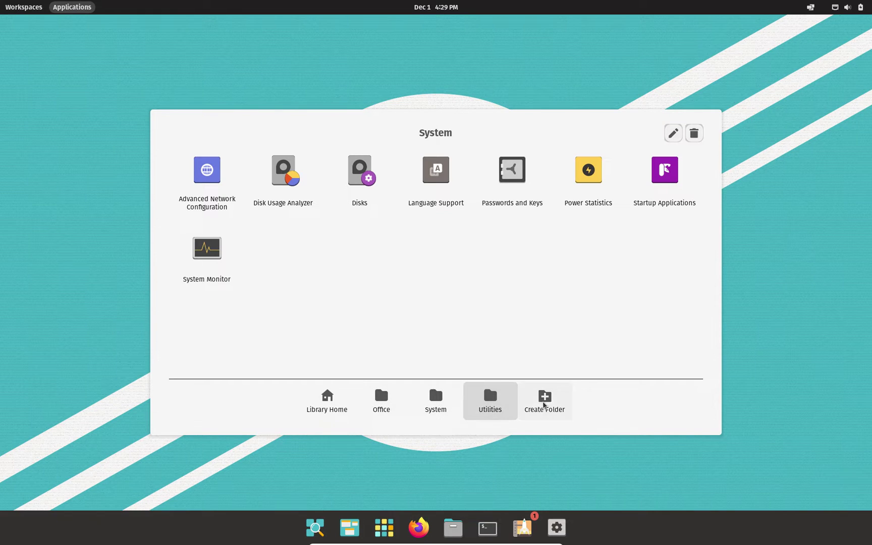
pyautogui.click(491, 404)
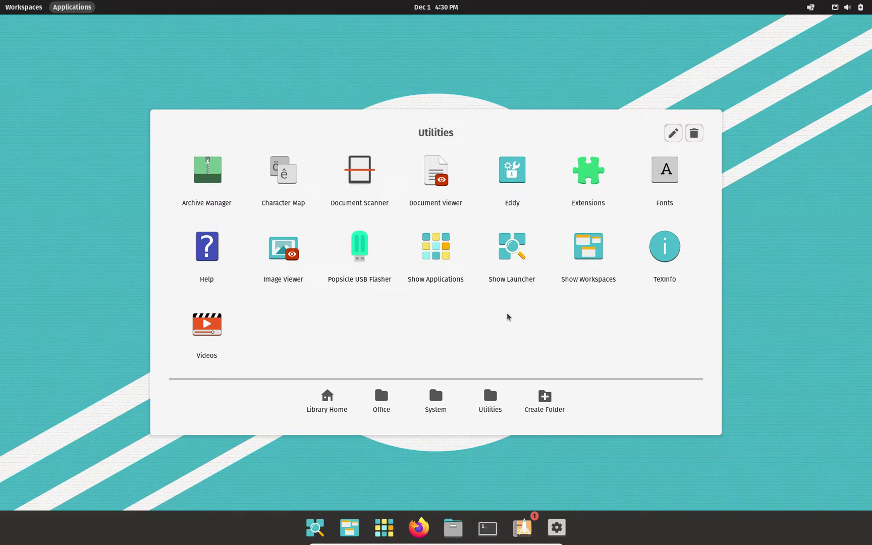
# Revisit the Office folder, return to Utilities, and start creating a new app folder.
pyautogui.click(393, 406)
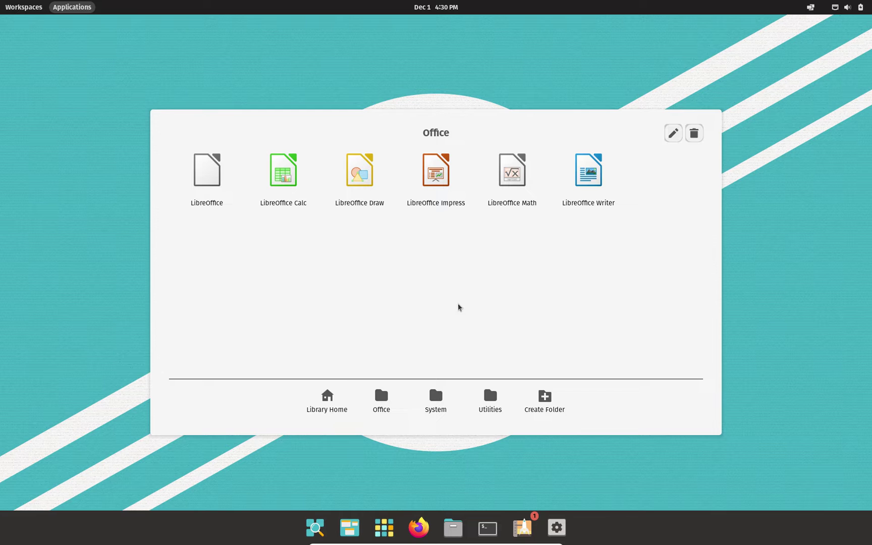
pyautogui.click(498, 410)
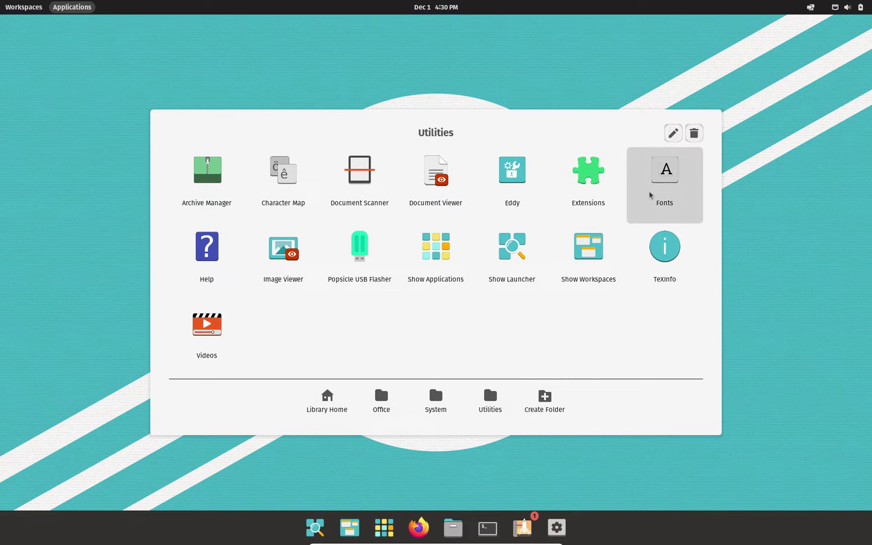
pyautogui.click(547, 400)
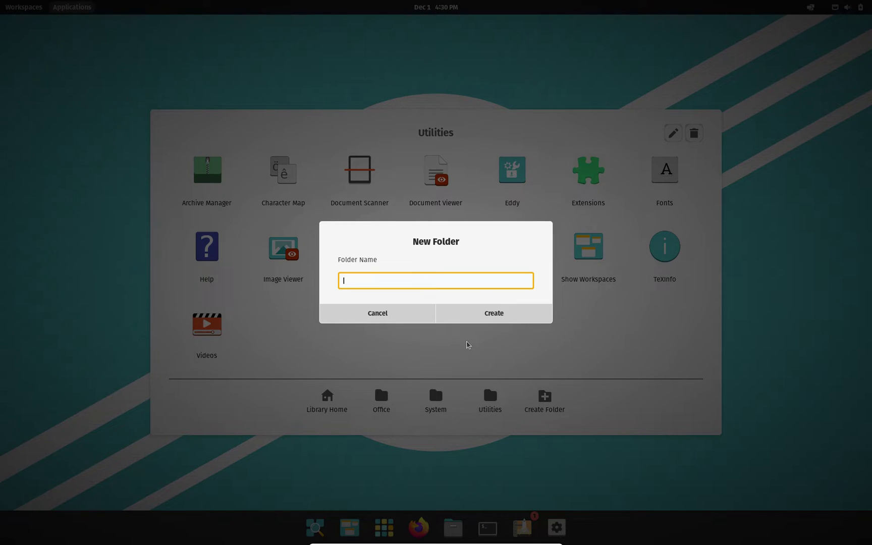
# Name the new app folder 'YouTube', then open the empty folder and delete it.
pyautogui.write('YouTube')
pyautogui.press('Return')
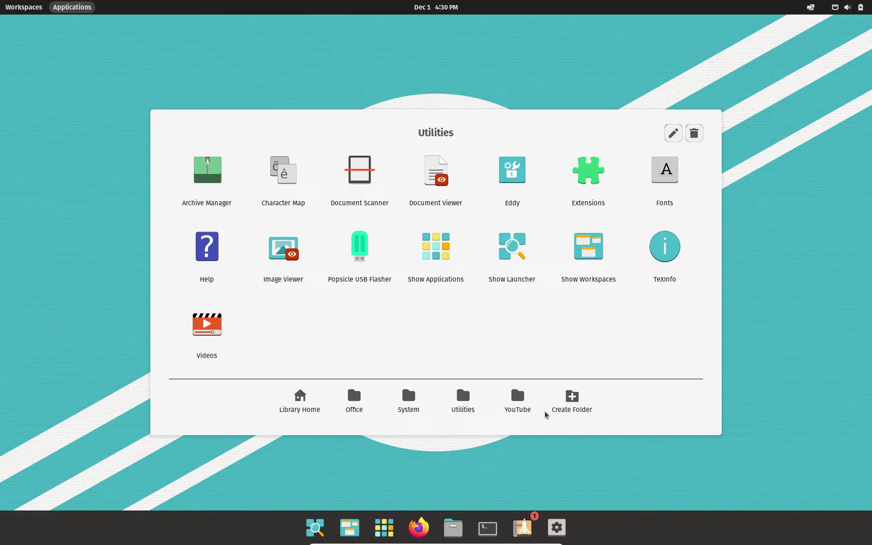
pyautogui.click(502, 395)
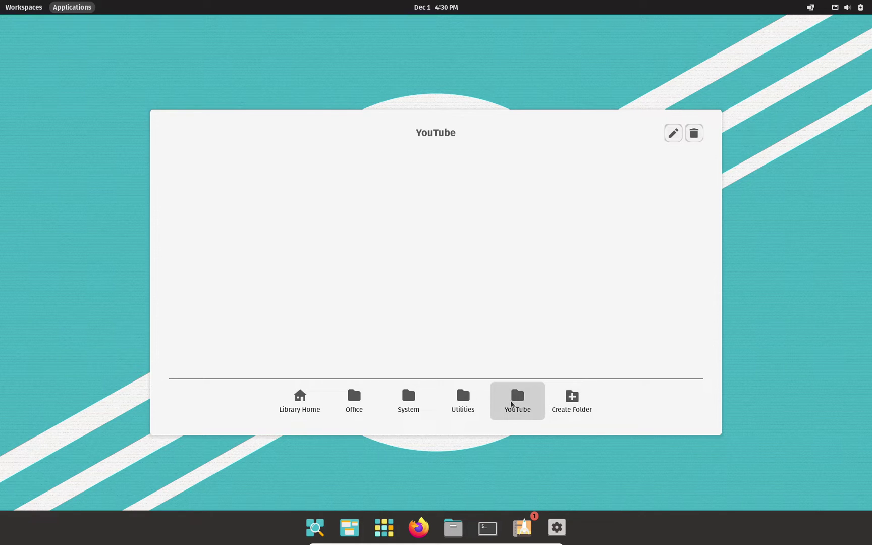
pyautogui.click(694, 133)
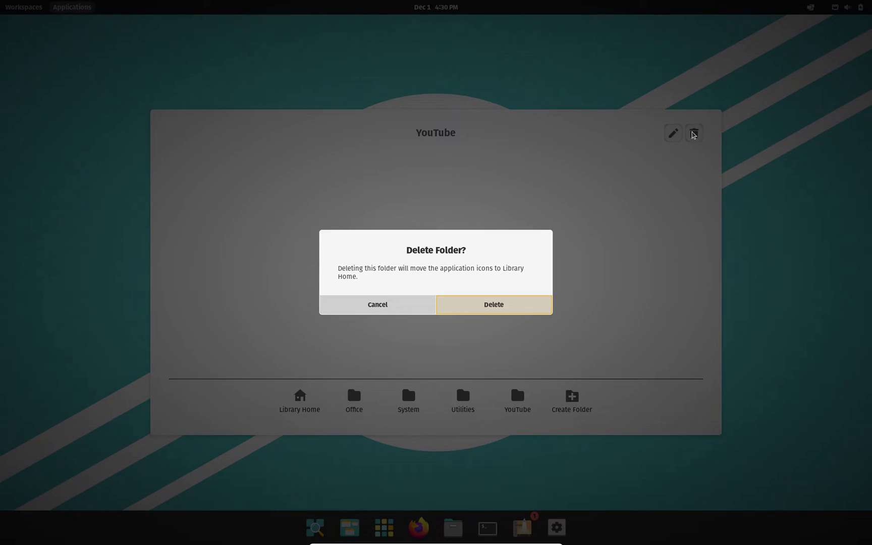
pyautogui.click(493, 306)
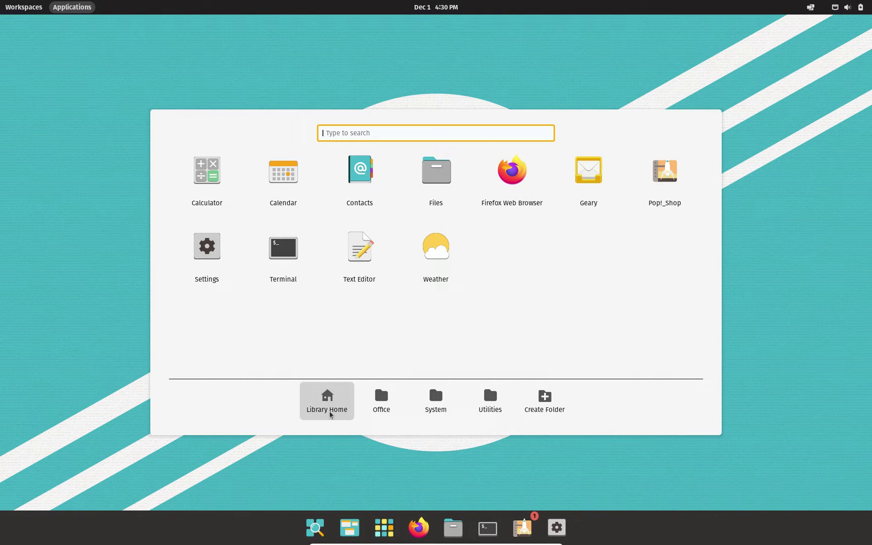
# Open a centred Terminal, run 'sudo apt update' (42 upgradable packages), then clear the screen.
pyautogui.click(288, 251)
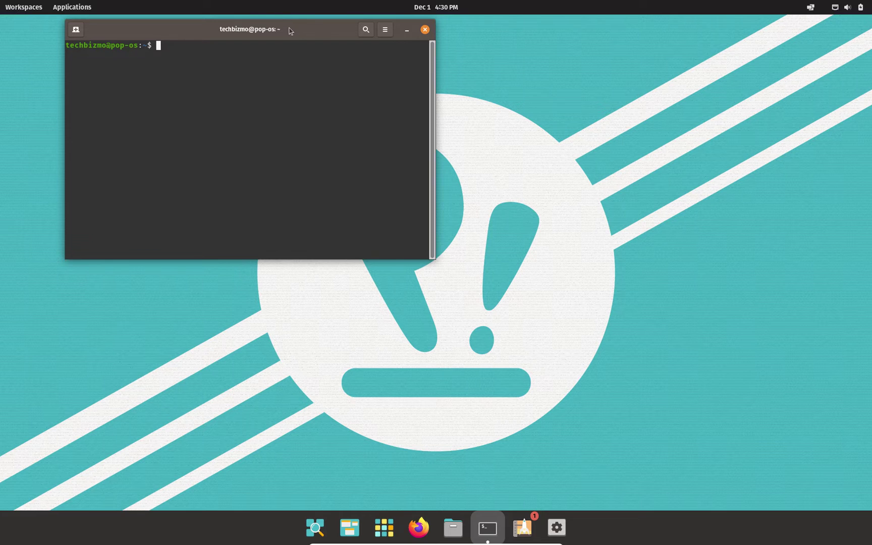
pyautogui.moveTo(291, 31); pyautogui.dragTo(466, 140)
pyautogui.write('sudo')
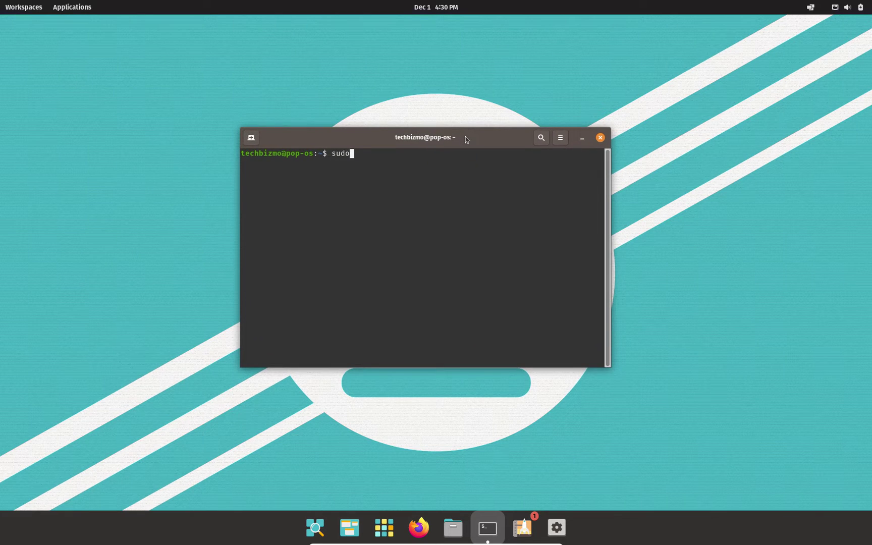
pyautogui.write(' apt update')
pyautogui.press('Return')
pyautogui.press('Return')
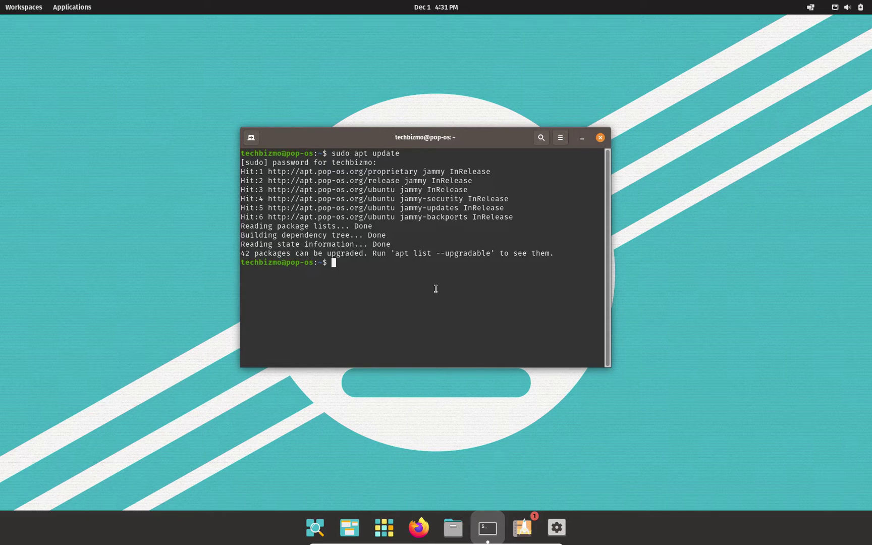
pyautogui.hotkey('ctrl', 'l')
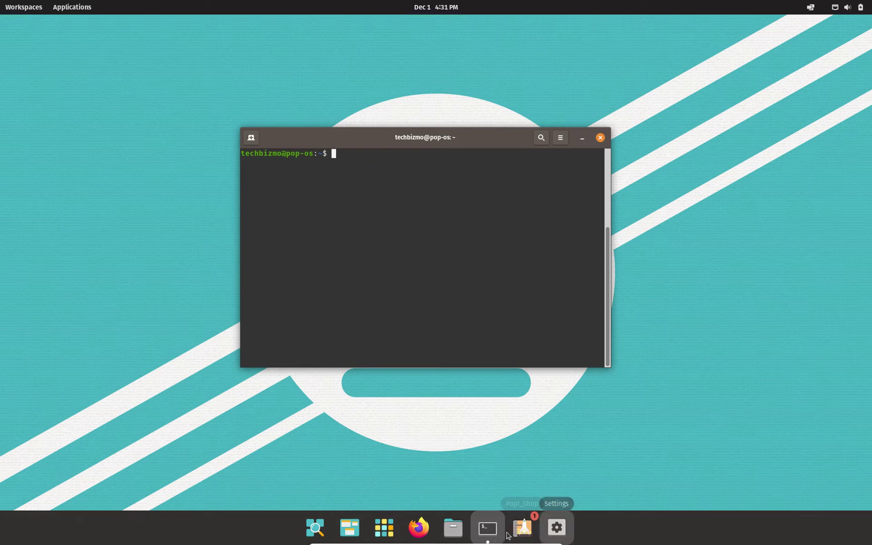
pyautogui.click(562, 531)
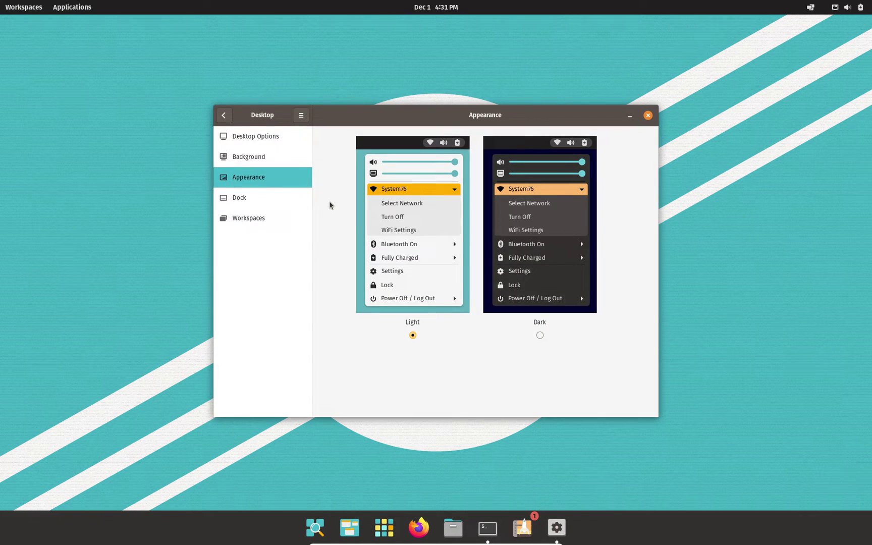
pyautogui.click(270, 198)
pyautogui.click(236, 179)
pyautogui.click(540, 335)
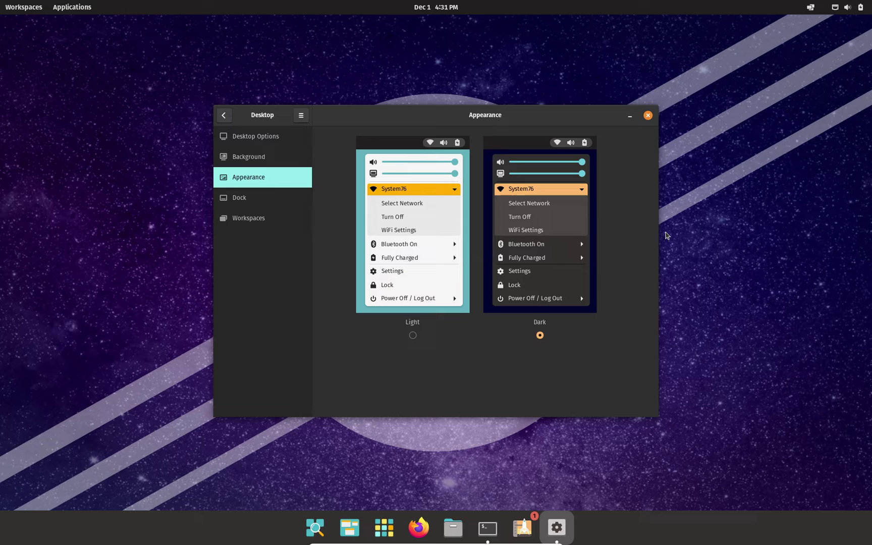
pyautogui.click(413, 336)
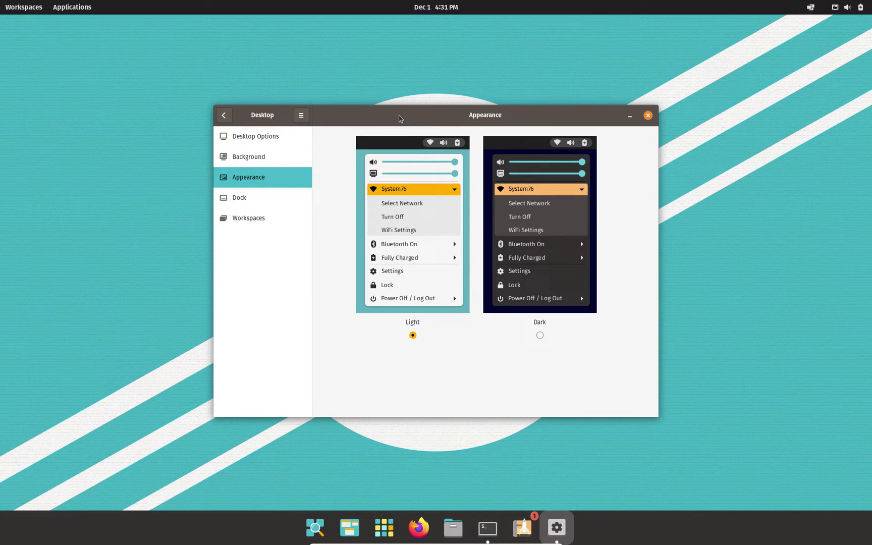
pyautogui.moveTo(399, 118); pyautogui.dragTo(392, 142)
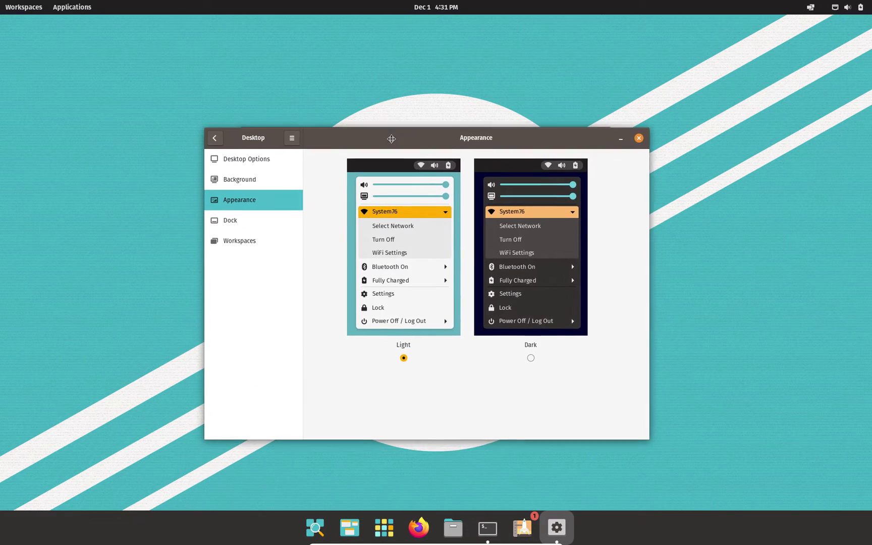
pyautogui.click(641, 139)
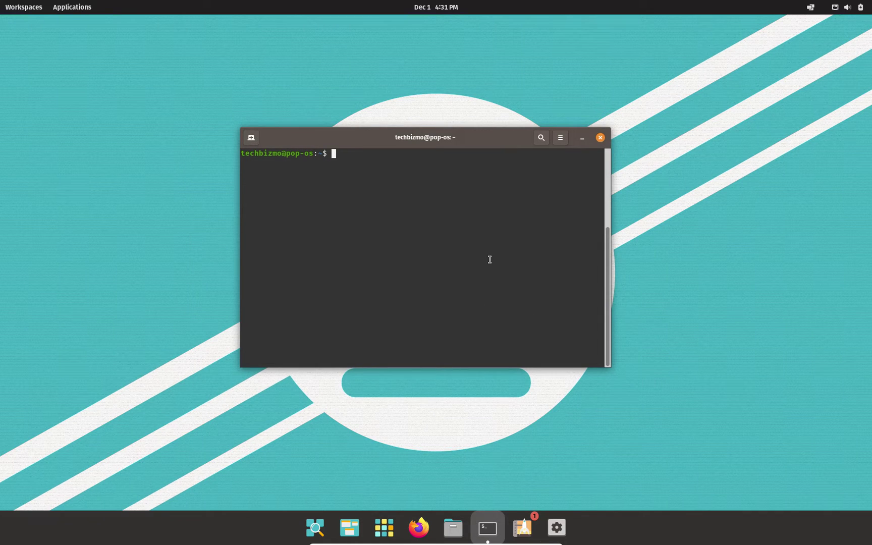
# Install gnome-tweaks with 'sudo apt install gnome-tweaks' and minimize the Terminal.
pyautogui.write('sudo apt install gnome-tweaks')
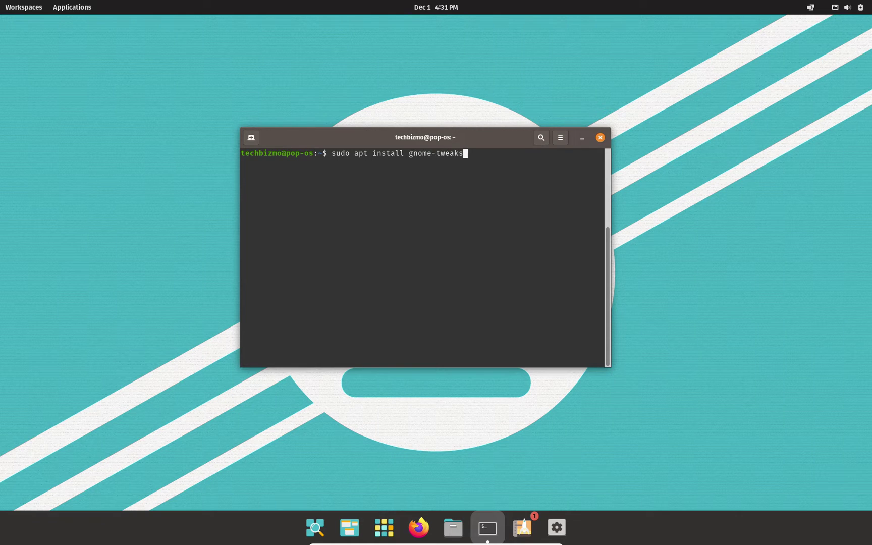
pyautogui.press('Return')
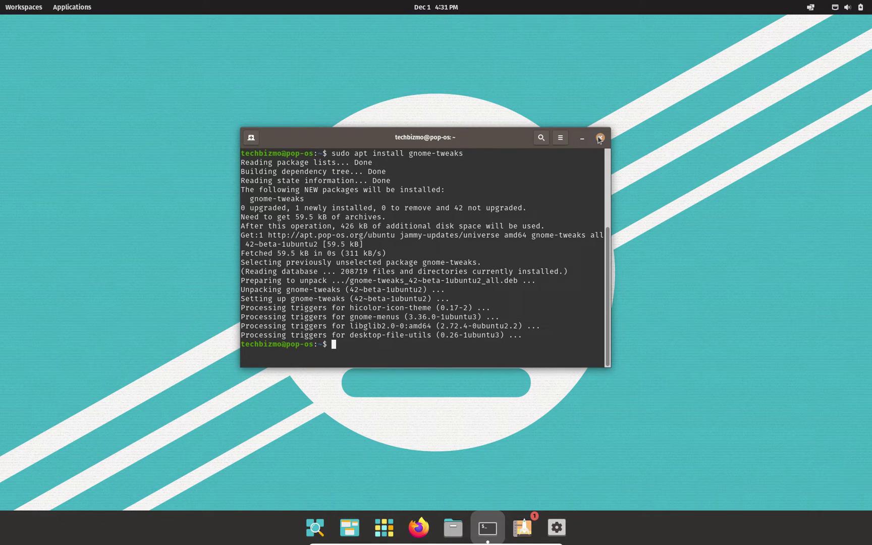
pyautogui.click(582, 139)
# Search the app launcher for 'gnome', browse the results, then dismiss the search.
pyautogui.press('super')
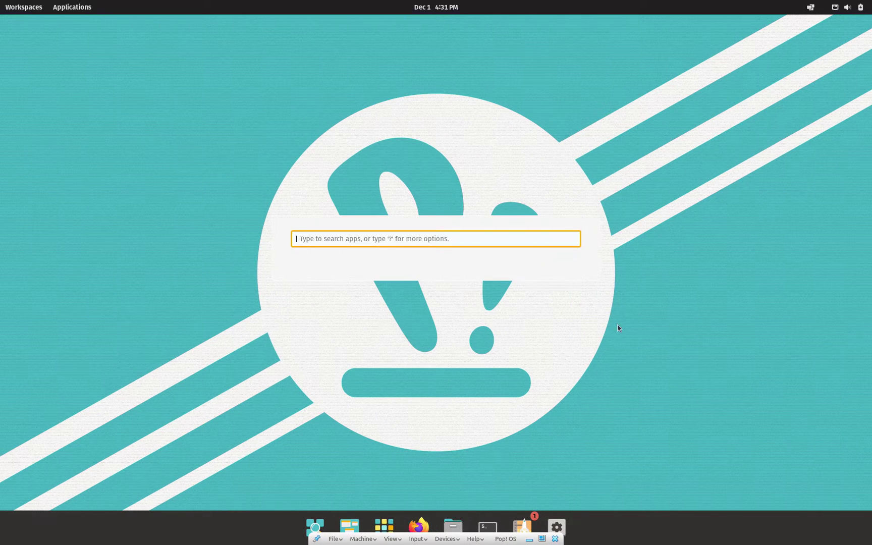
pyautogui.write('gnome')
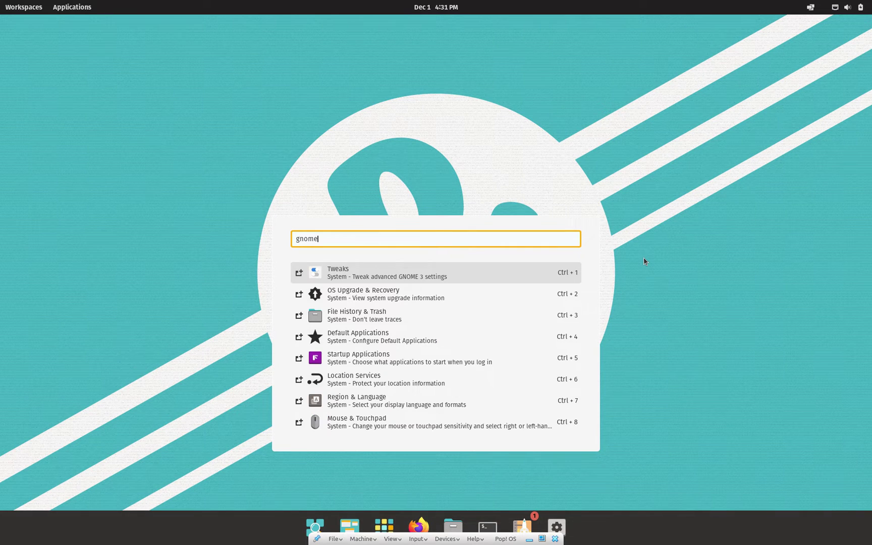
pyautogui.press('Down')
pyautogui.press('Up')
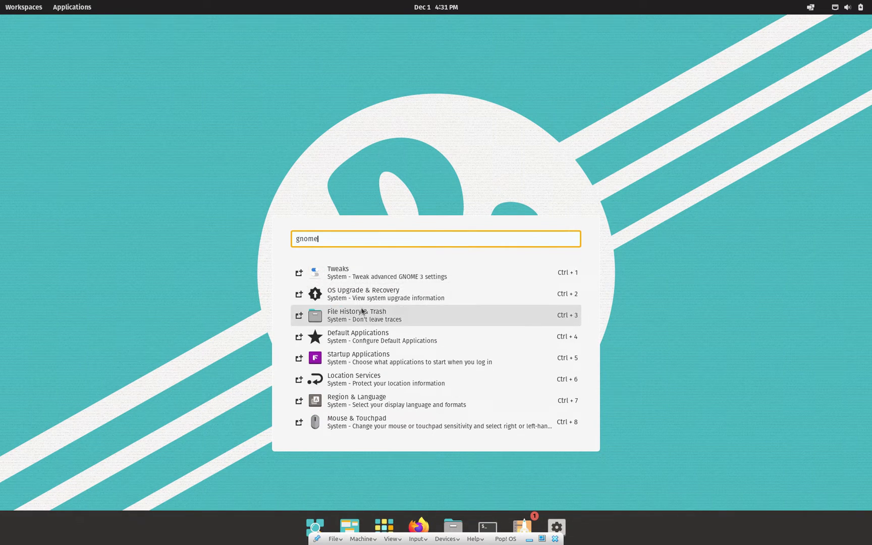
pyautogui.press('Escape')
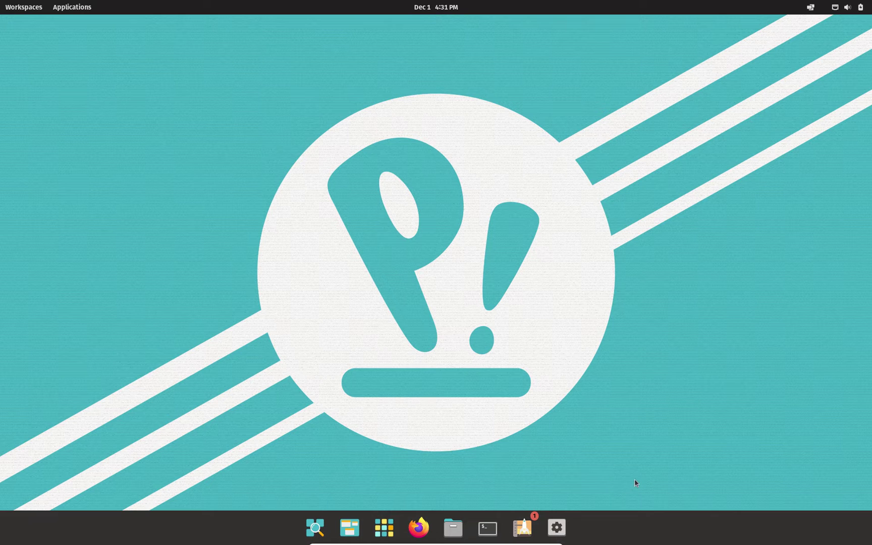
# Open Settings, move its window lower and right, and return to the main settings list.
pyautogui.click(565, 530)
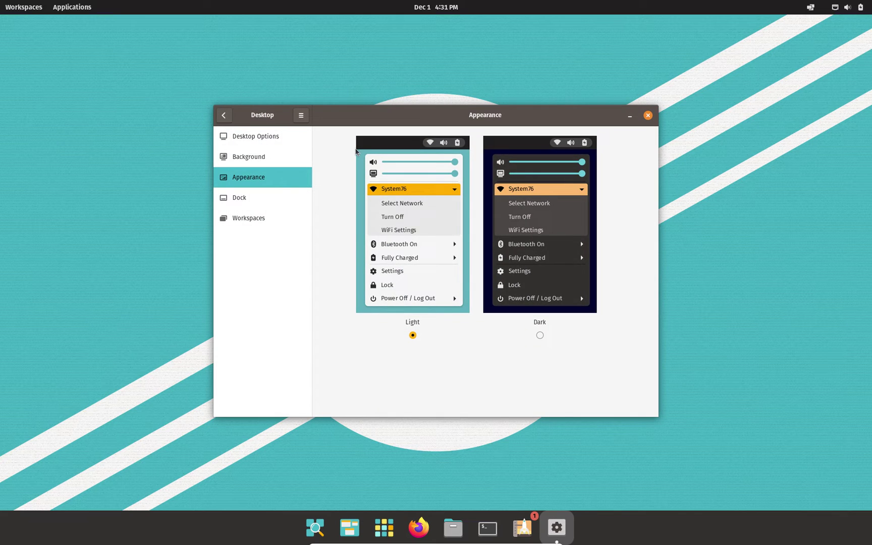
pyautogui.moveTo(383, 123); pyautogui.dragTo(410, 150)
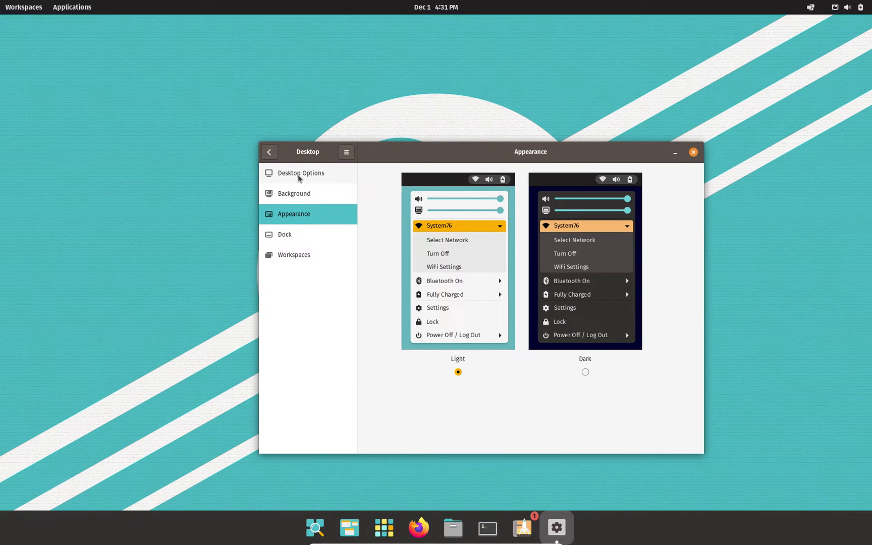
pyautogui.click(270, 152)
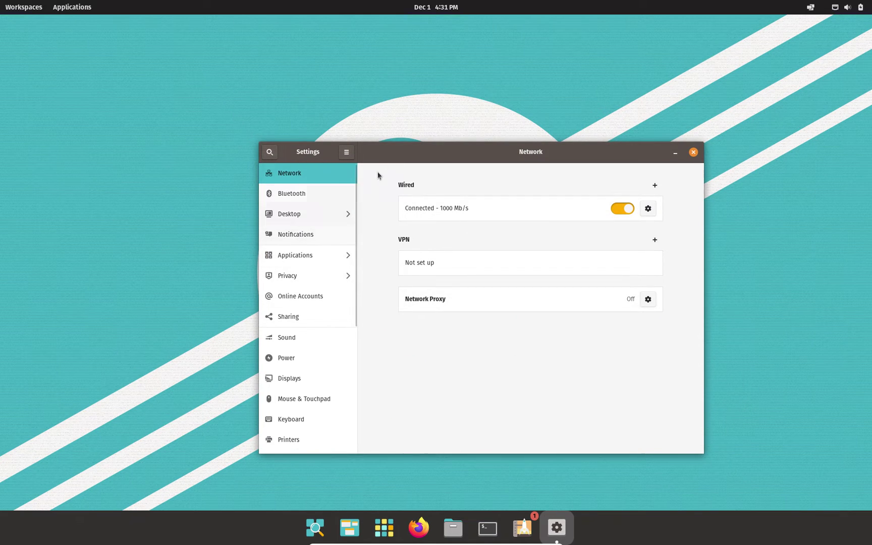
# Scroll the Settings sidebar down toward the About entry at the bottom.
pyautogui.scroll(-3, 329, 369)
pyautogui.scroll(-7, 329, 367)
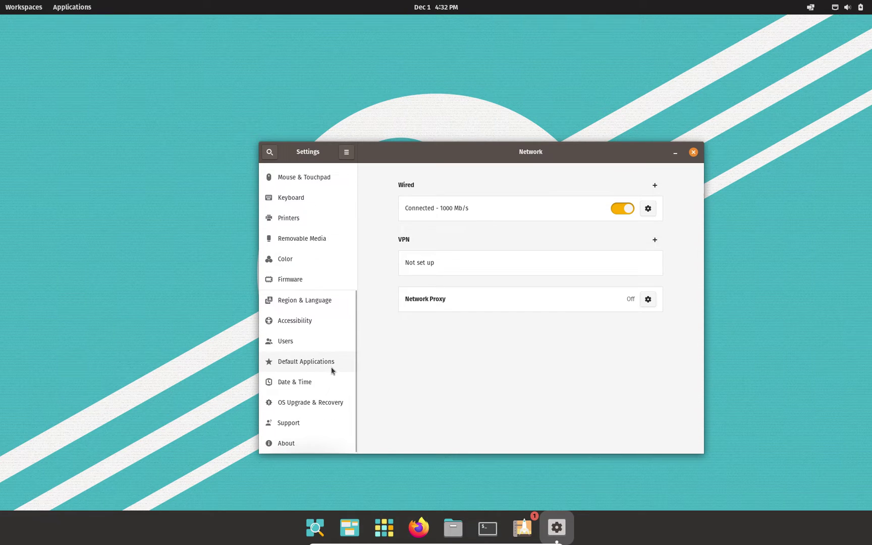
pyautogui.scroll(9, 308, 253)
pyautogui.scroll(1, 306, 235)
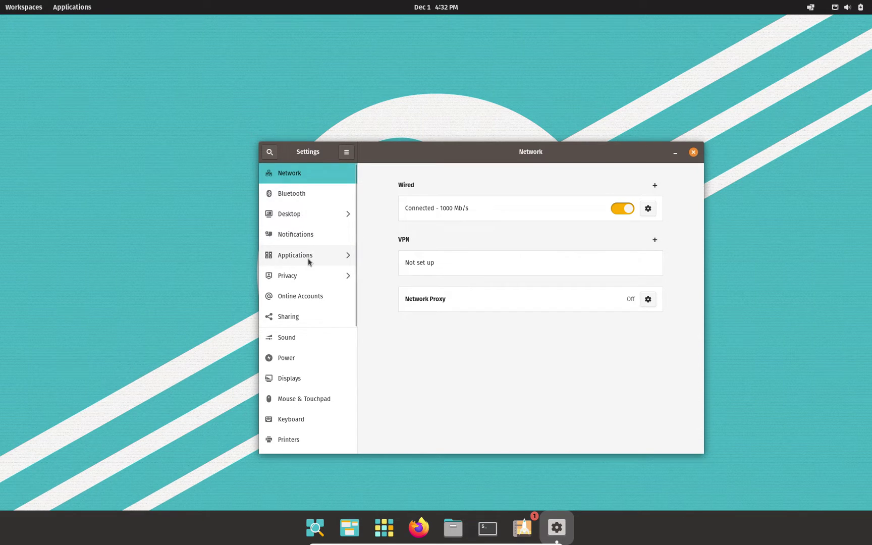
pyautogui.scroll(-2, 308, 258)
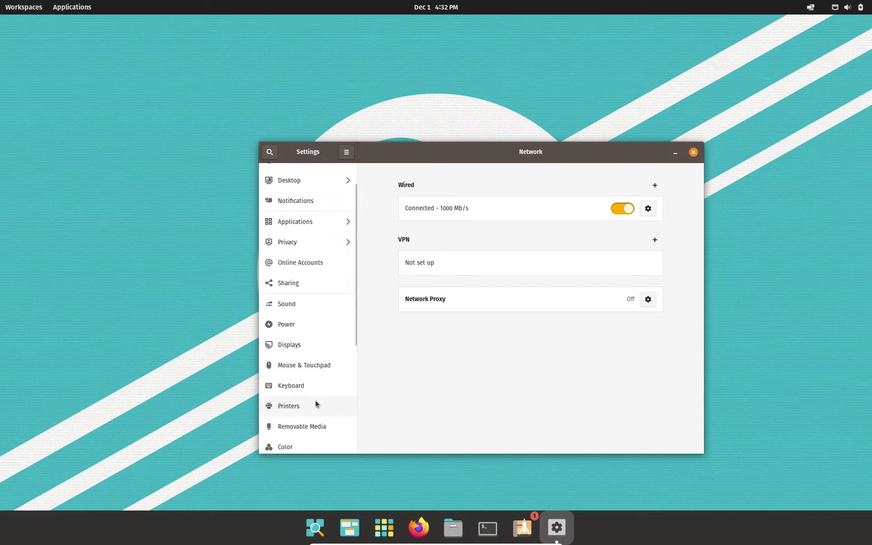
pyautogui.scroll(-4, 314, 431)
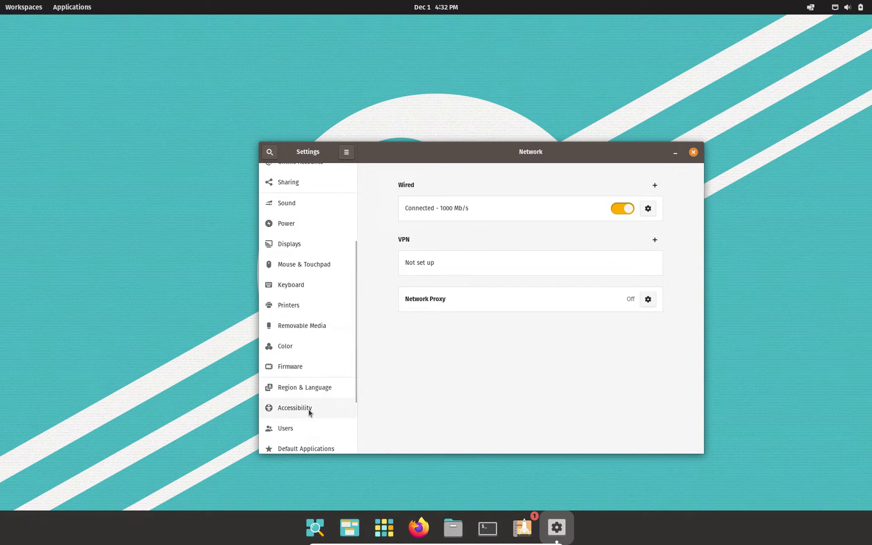
pyautogui.scroll(-3, 313, 427)
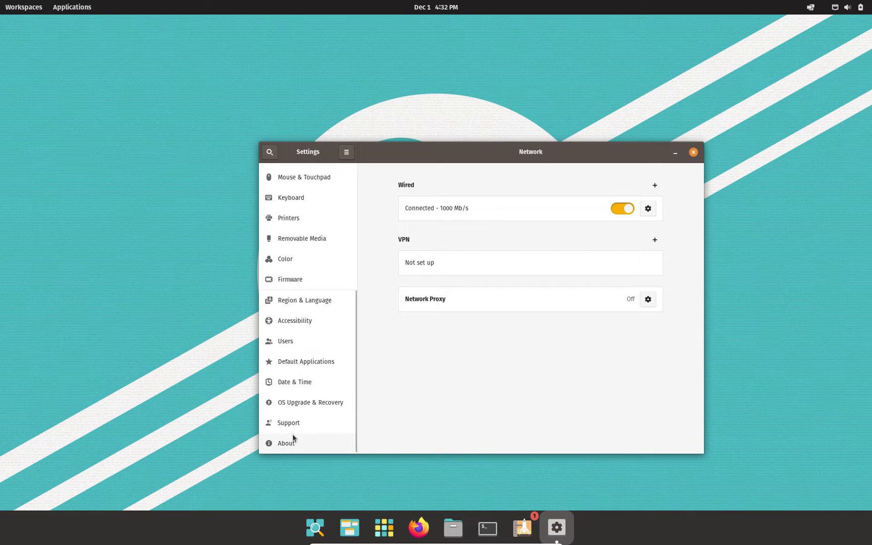
pyautogui.click(302, 443)
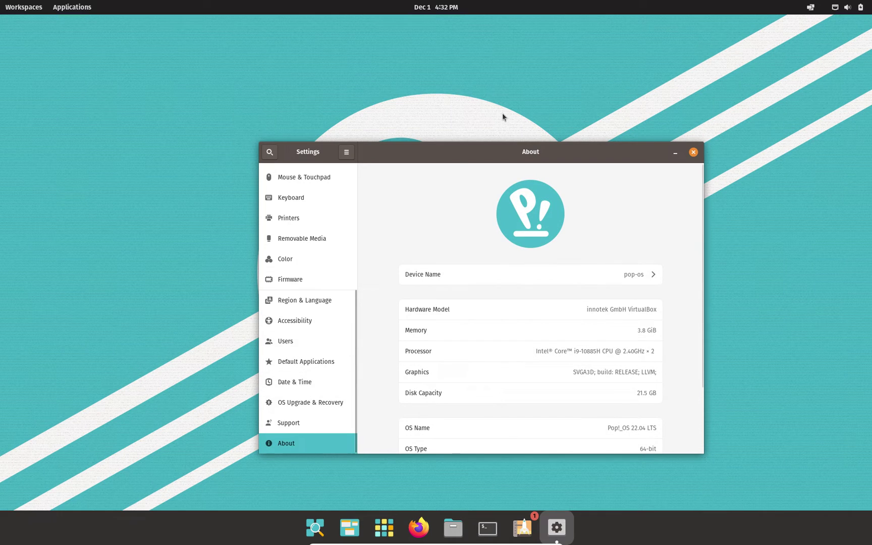
pyautogui.moveTo(503, 151); pyautogui.dragTo(481, 109)
pyautogui.scroll(-1, 597, 291)
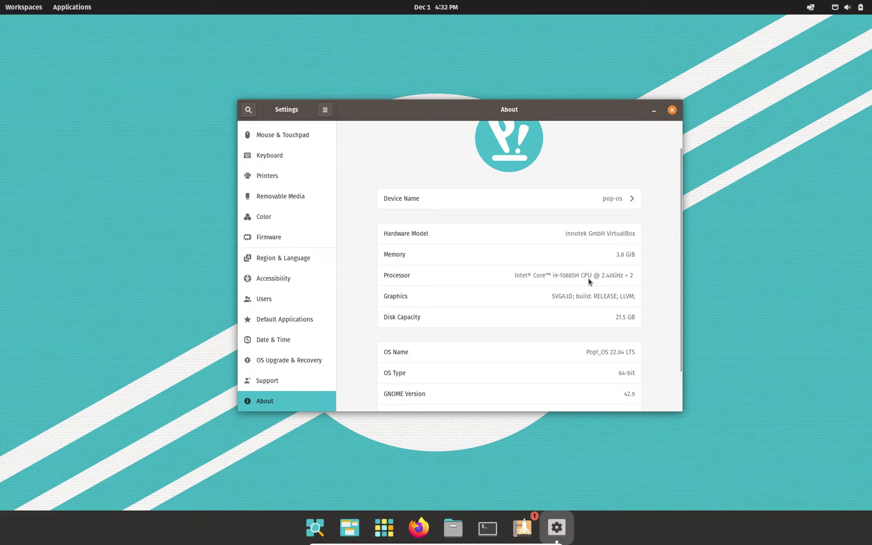
pyautogui.scroll(1, 289, 314)
pyautogui.scroll(2, 287, 313)
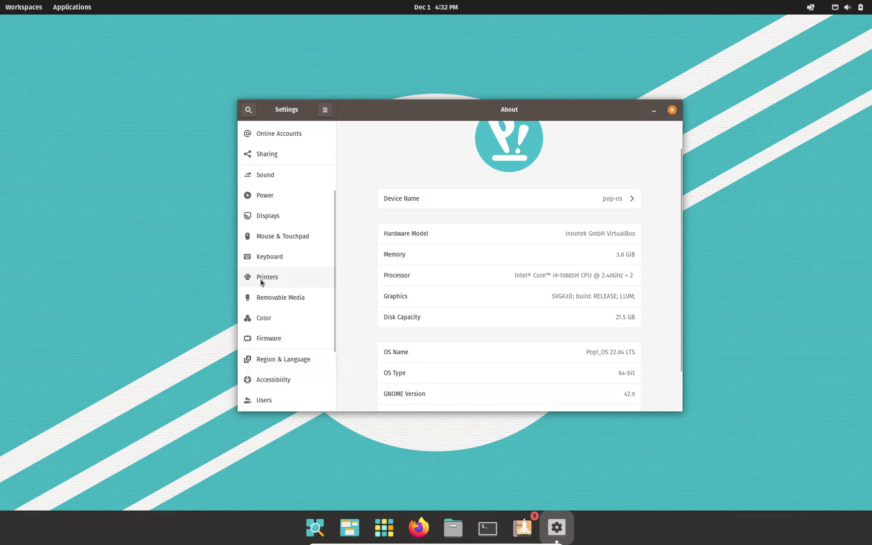
pyautogui.click(270, 280)
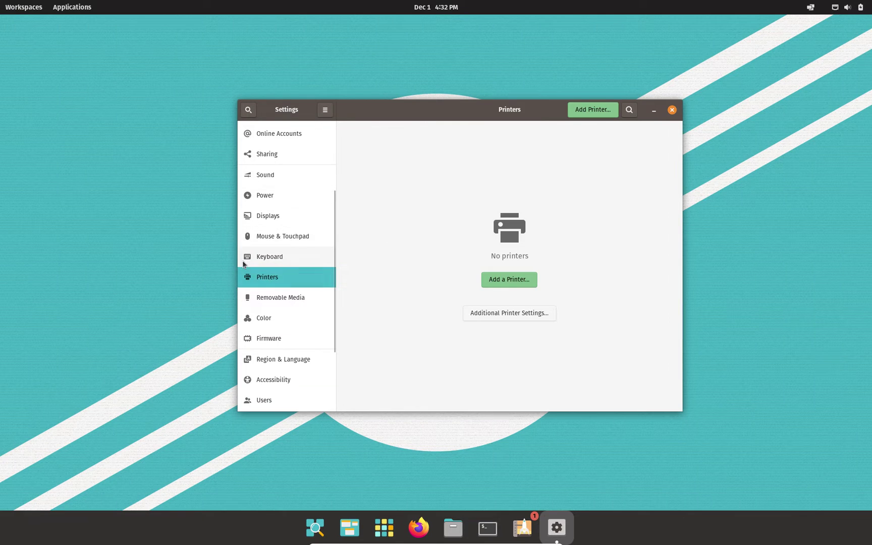
pyautogui.click(292, 224)
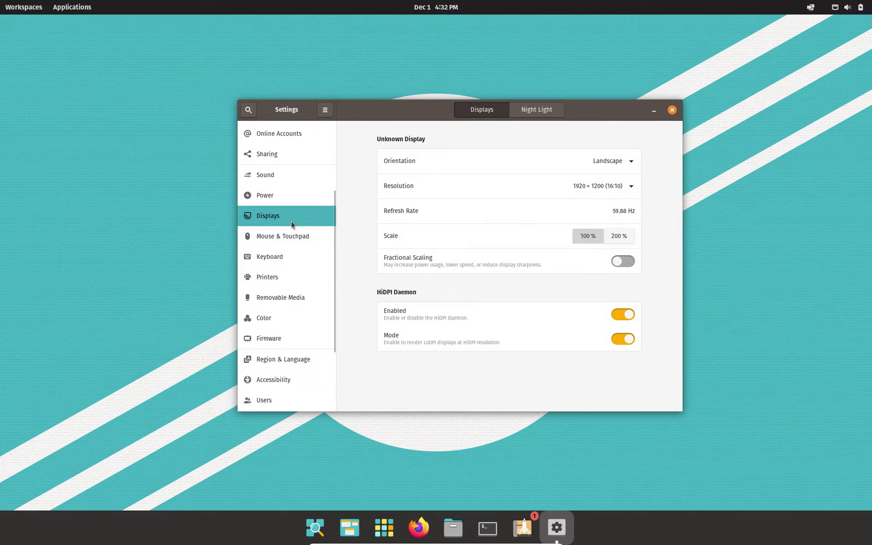
pyautogui.scroll(5, 293, 202)
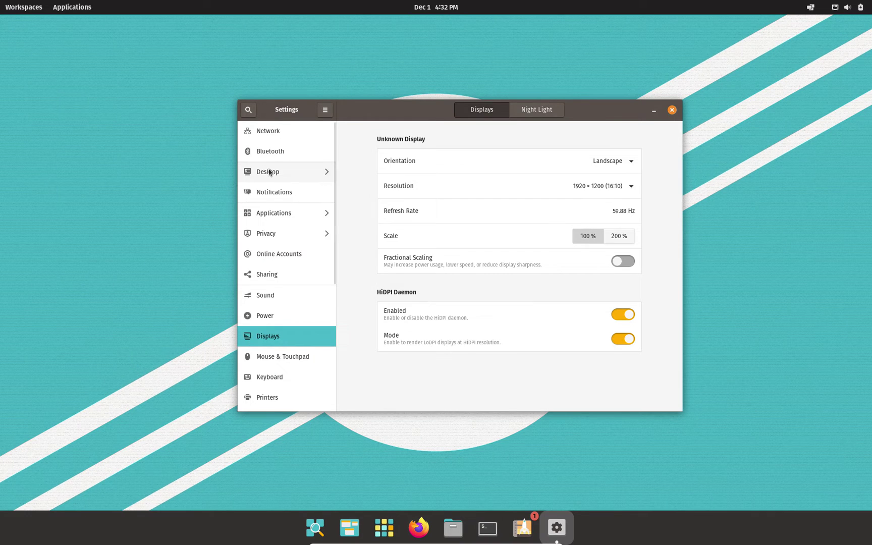
pyautogui.click(267, 172)
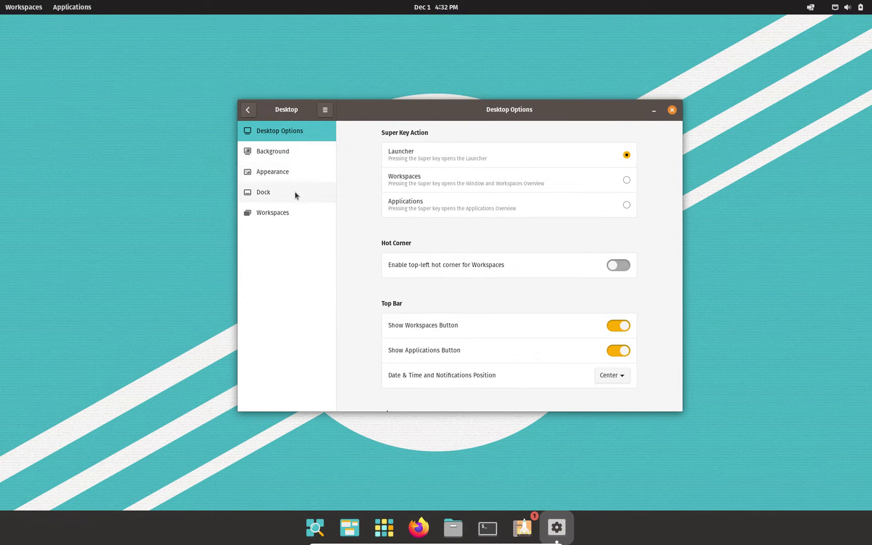
pyautogui.click(277, 173)
pyautogui.click(275, 132)
pyautogui.click(279, 159)
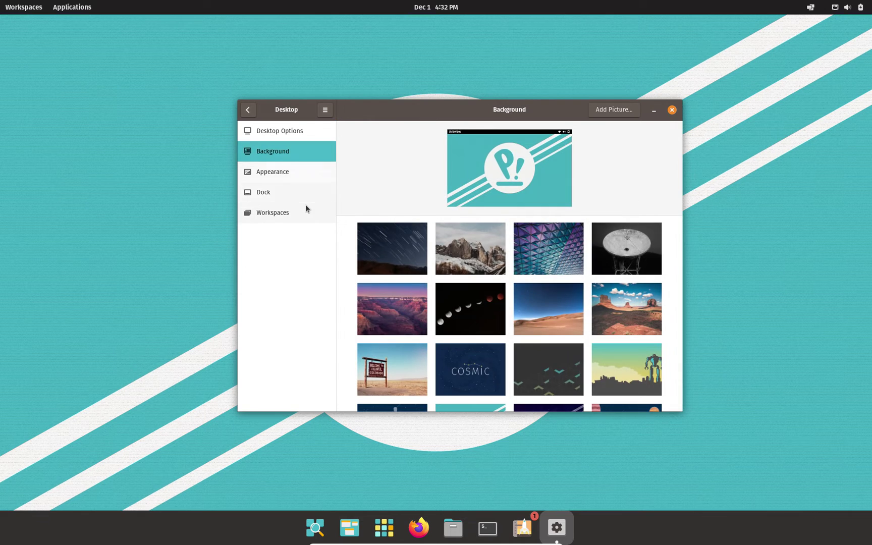
pyautogui.click(295, 207)
pyautogui.click(289, 196)
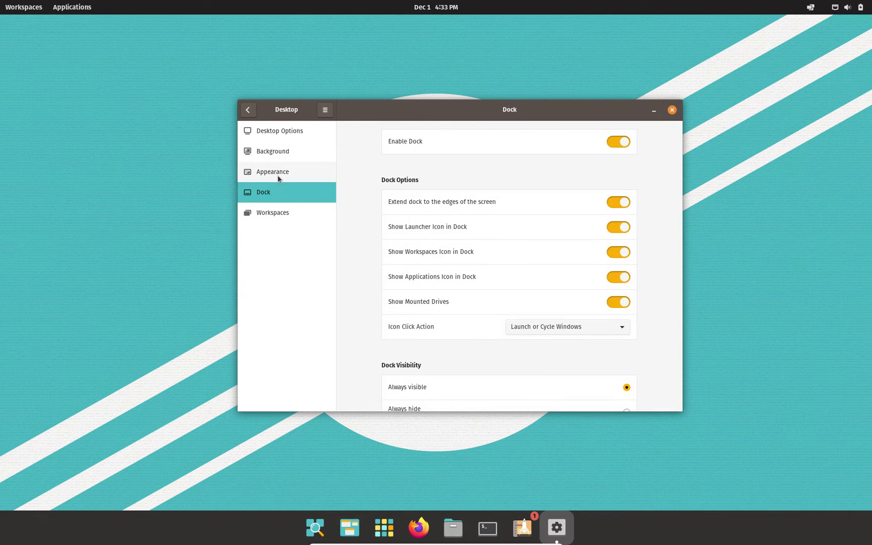
pyautogui.click(277, 174)
pyautogui.click(248, 109)
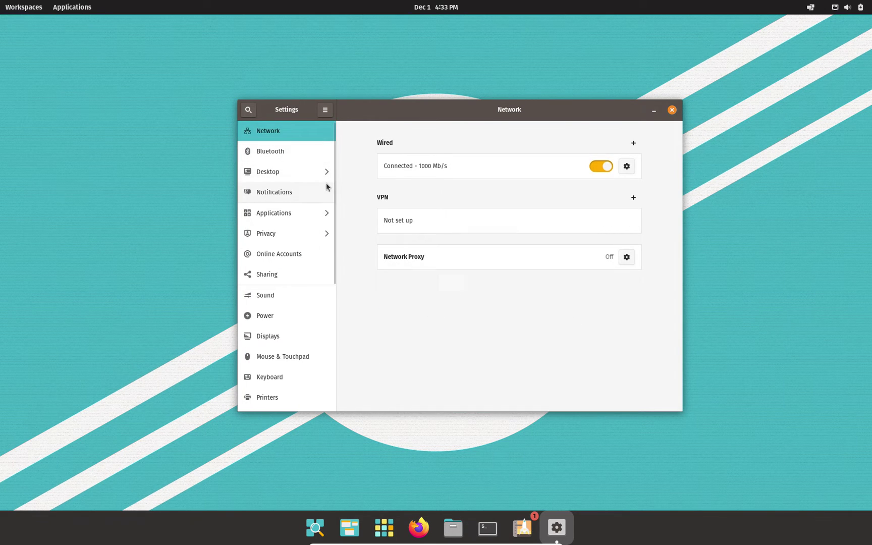
pyautogui.click(285, 156)
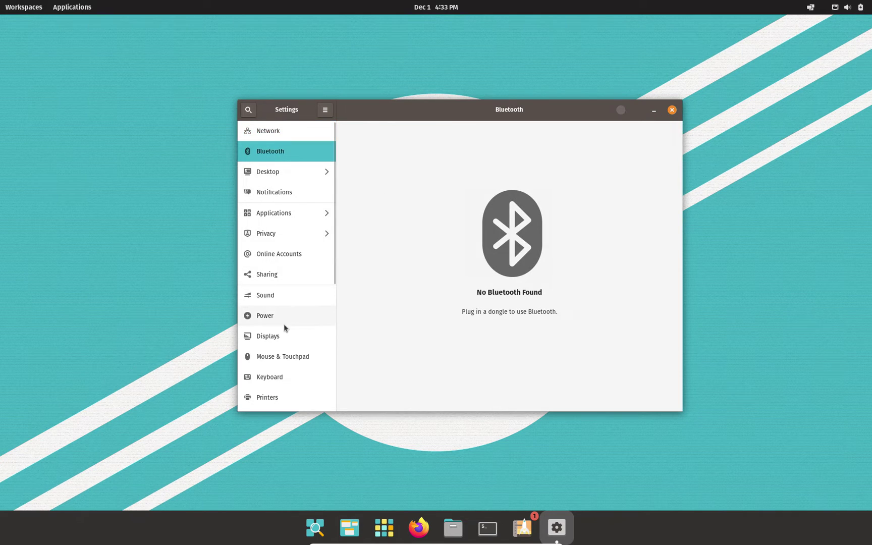
pyautogui.scroll(-1, 334, 248)
pyautogui.moveTo(334, 248); pyautogui.dragTo(325, 402)
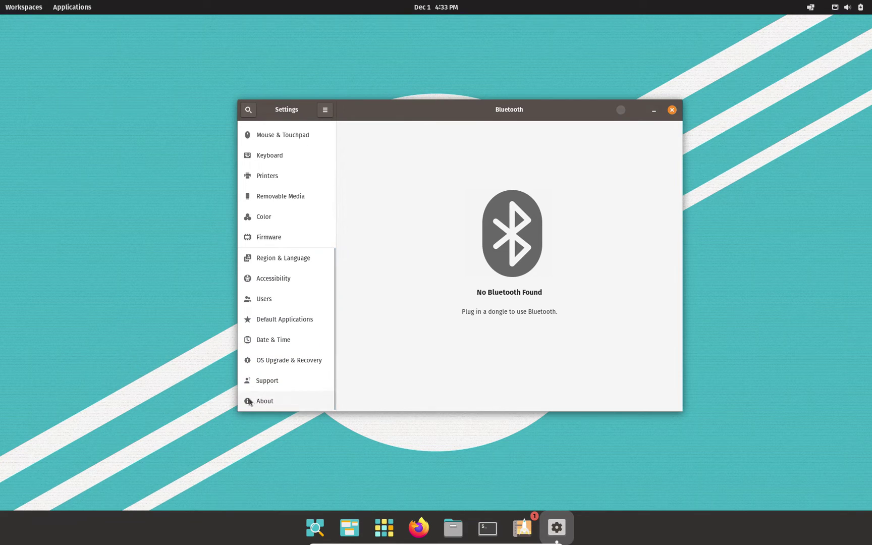
# Search settings for 'resol', open Displays, and check the resolution list, keeping 1920 × 1200.
pyautogui.scroll(4, 293, 198)
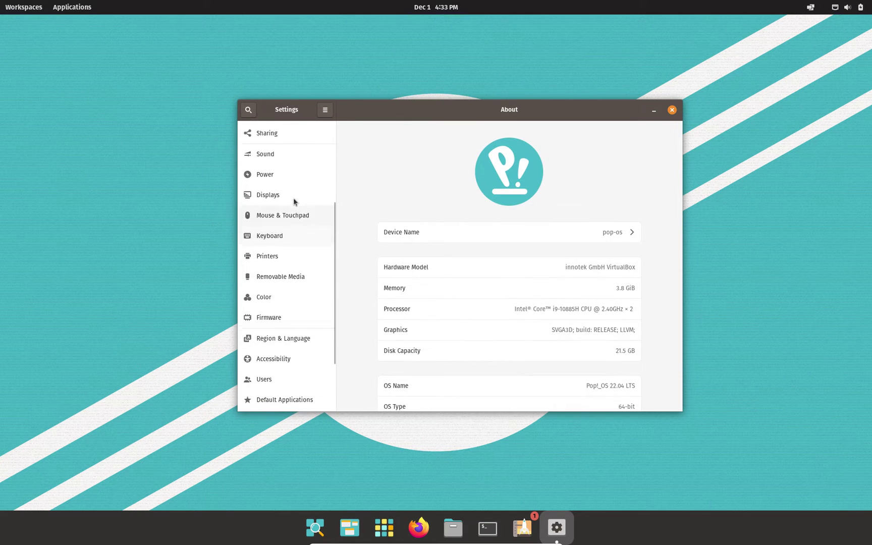
pyautogui.click(248, 109)
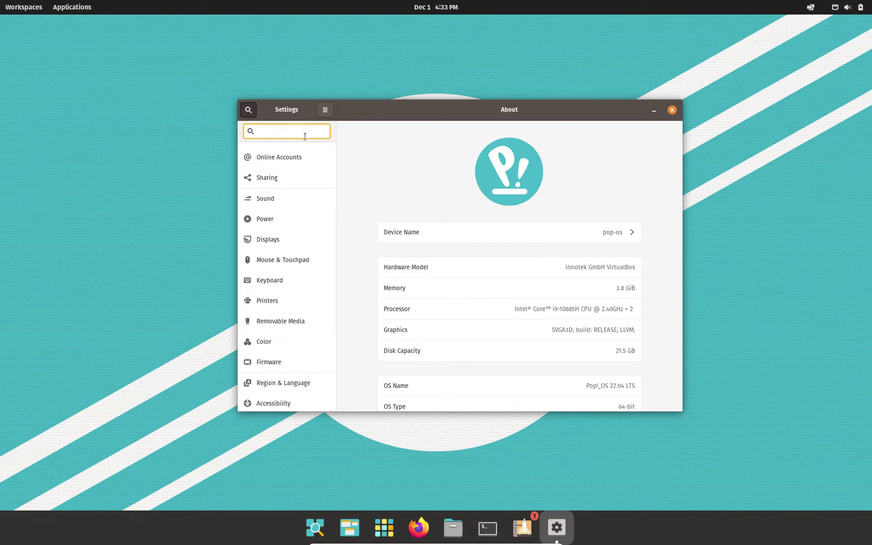
pyautogui.write('r')
pyautogui.press('Return')
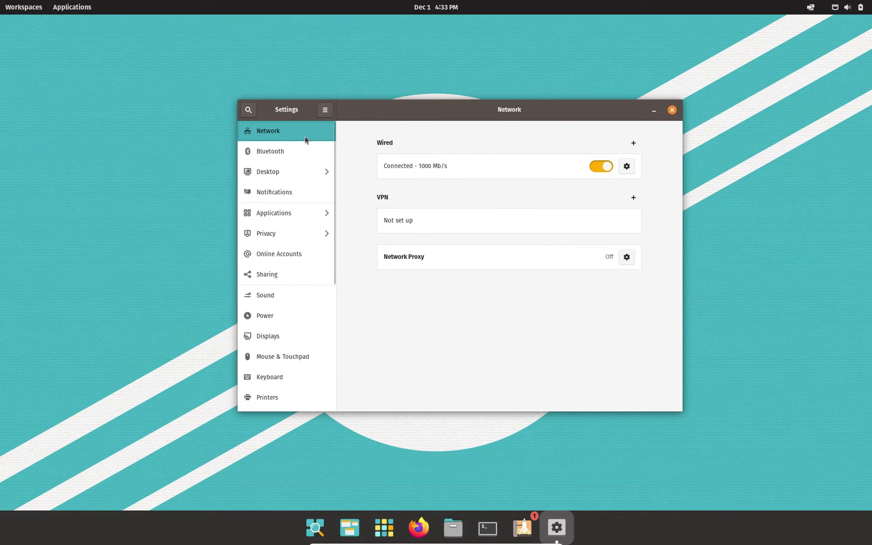
pyautogui.write('reso')
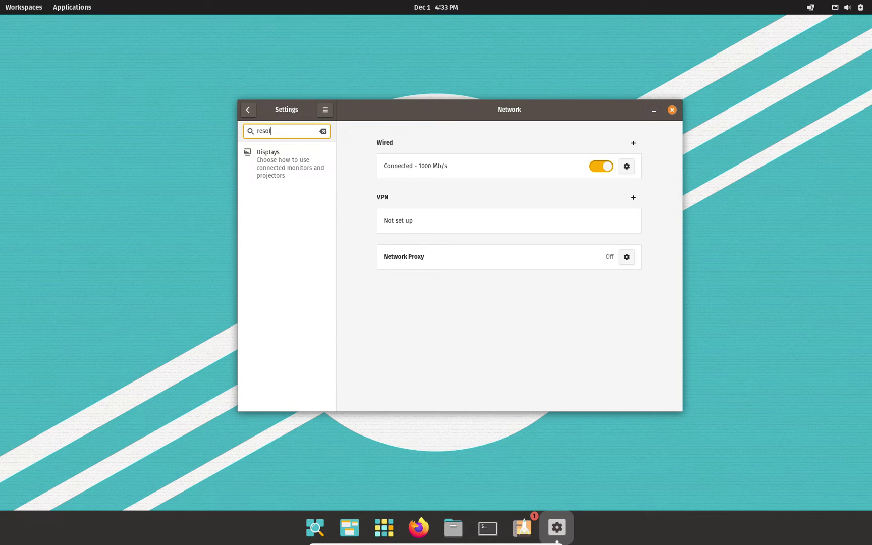
pyautogui.write('l')
pyautogui.click(296, 161)
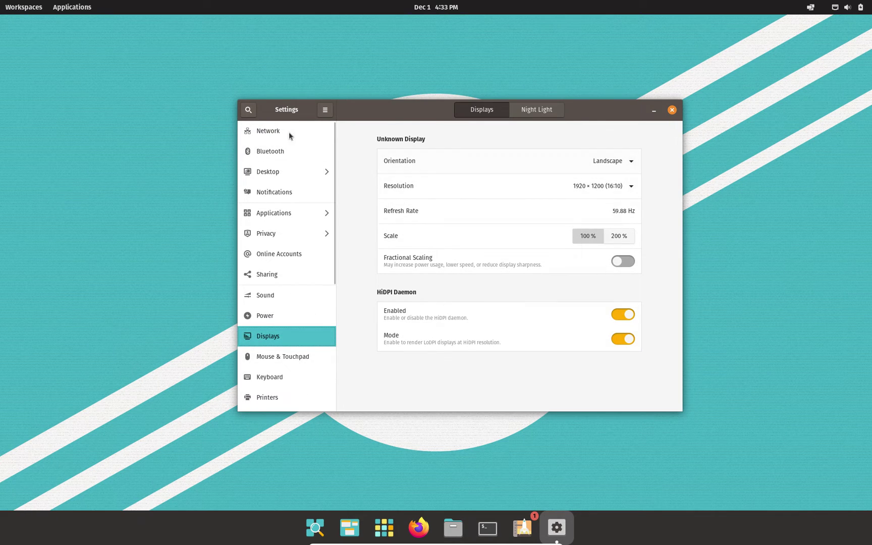
pyautogui.click(575, 192)
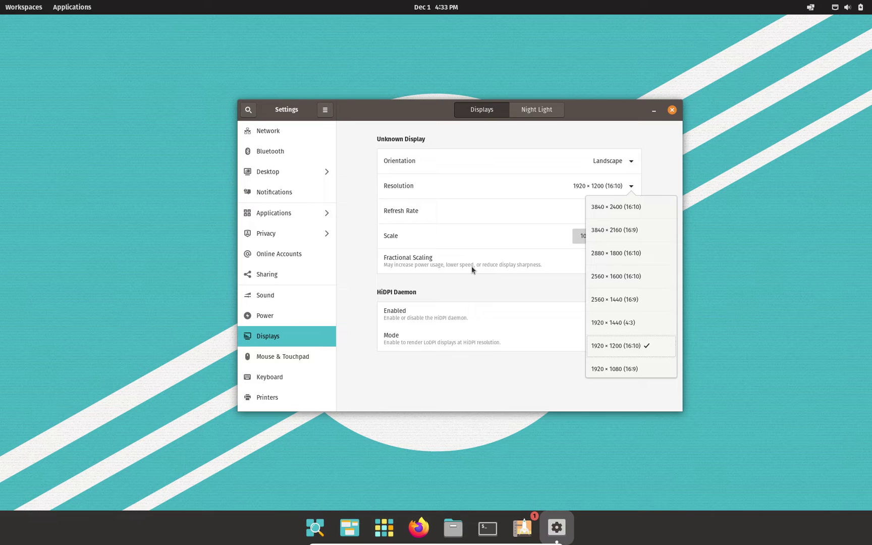
pyautogui.click(453, 235)
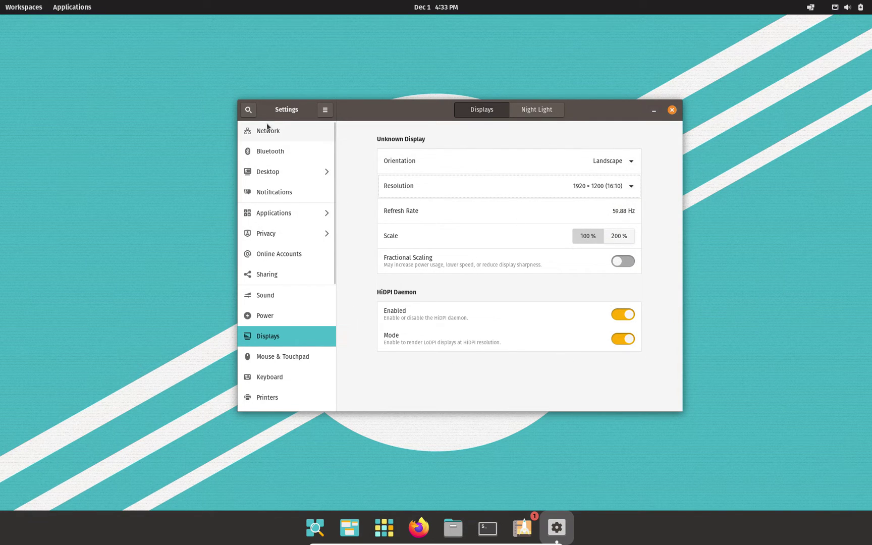
# Search for 'netwo' to open Network settings, then close the Settings window.
pyautogui.click(249, 110)
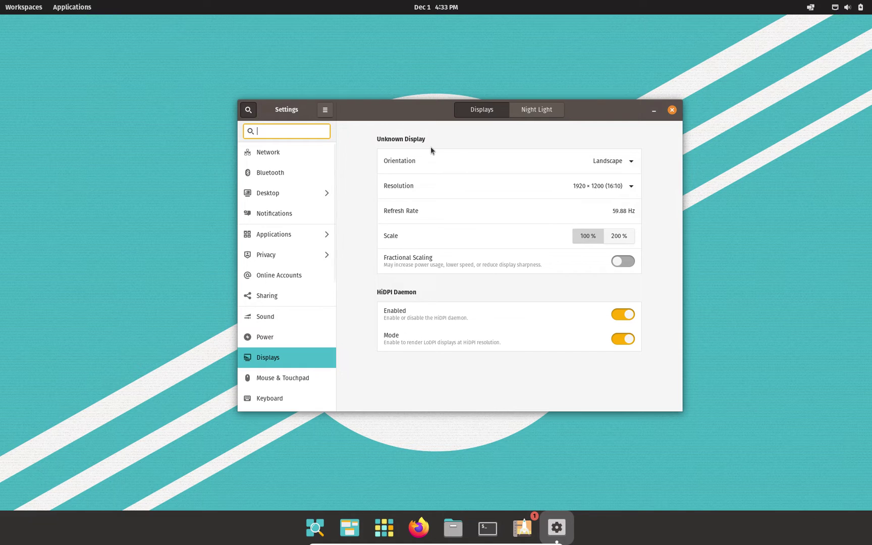
pyautogui.write('netwo')
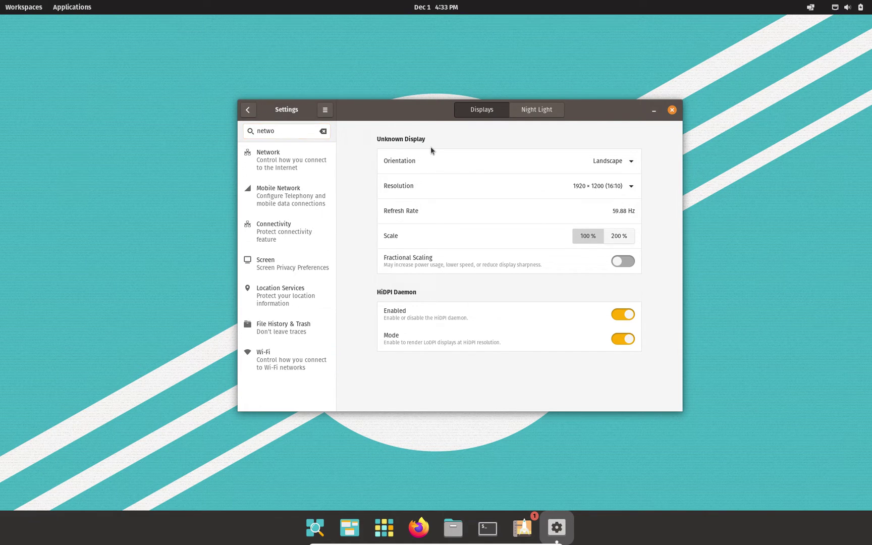
pyautogui.click(288, 155)
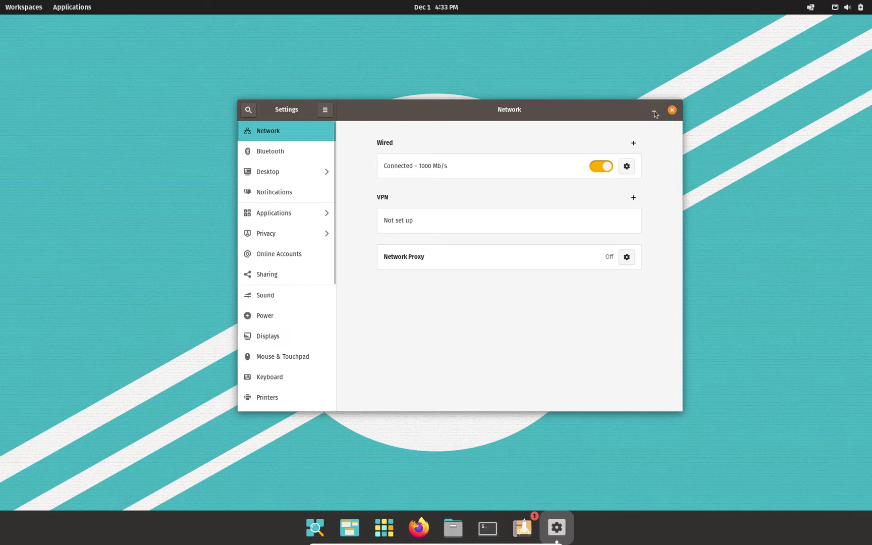
pyautogui.click(672, 110)
# Open the Calendar app from the notifications panel and restore it to a smaller centred window.
pyautogui.click(433, 5)
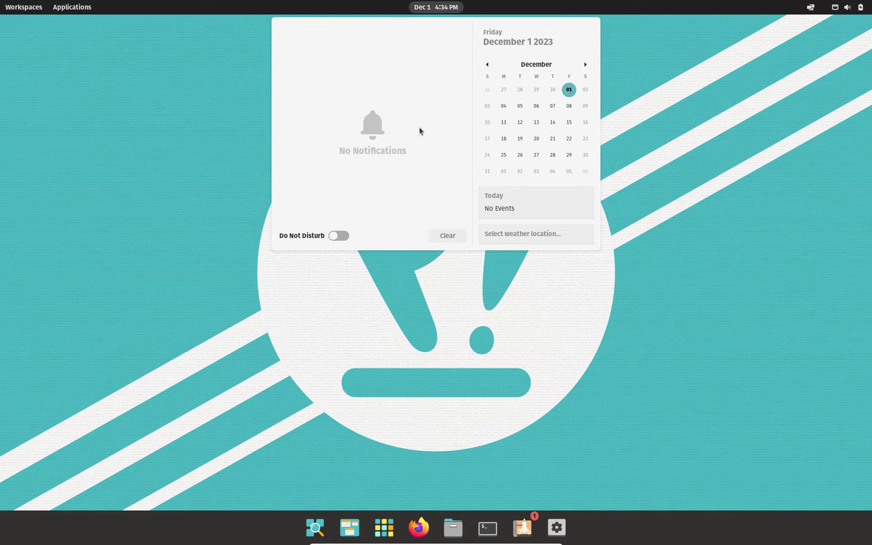
pyautogui.click(530, 205)
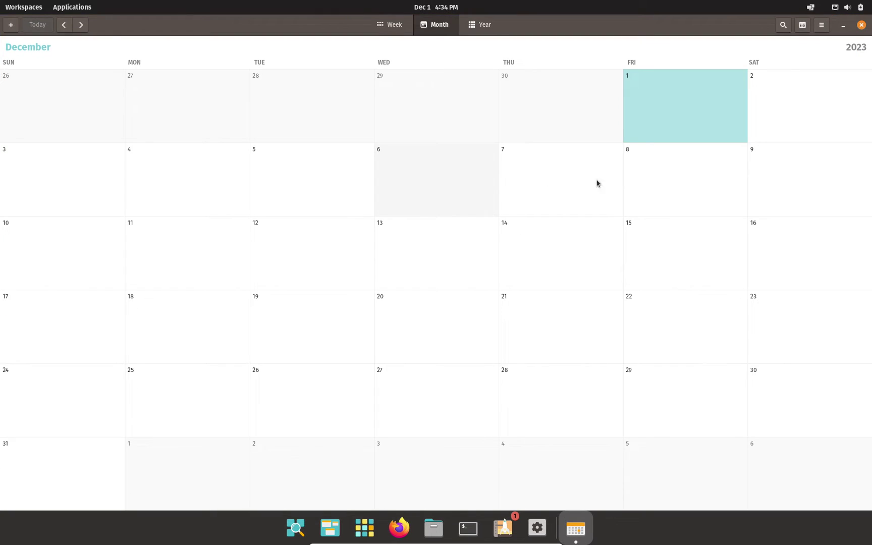
pyautogui.moveTo(561, 30); pyautogui.dragTo(487, 140)
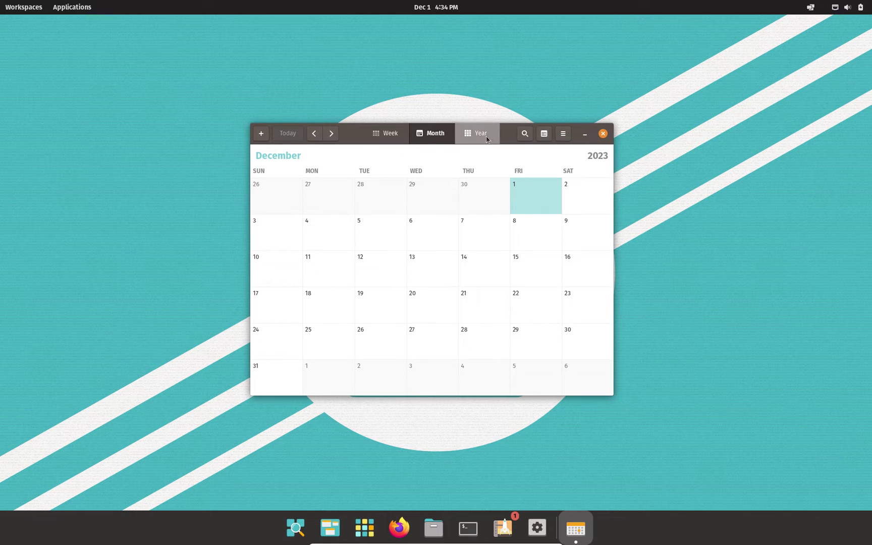
# Create an all-day 'Make Youtube video' event on December 1 and view its details.
pyautogui.doubleClick(526, 202)
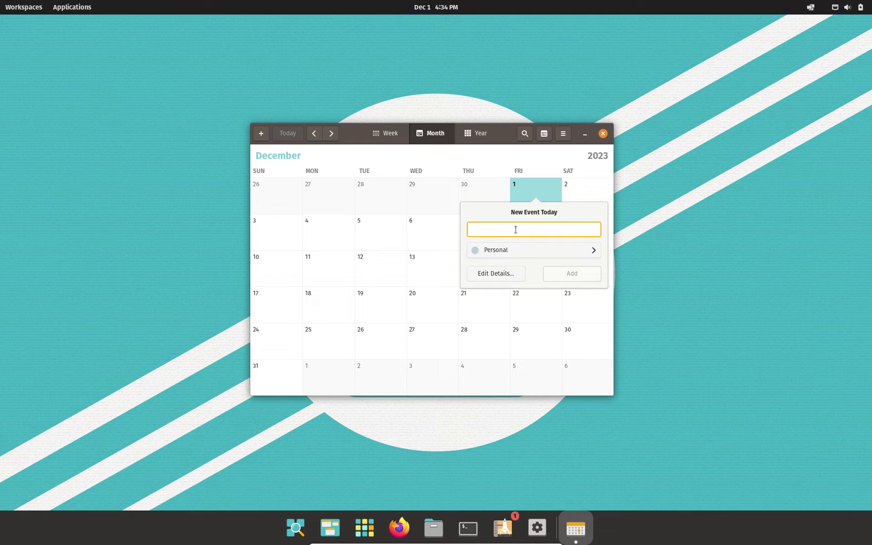
pyautogui.write('Mak')
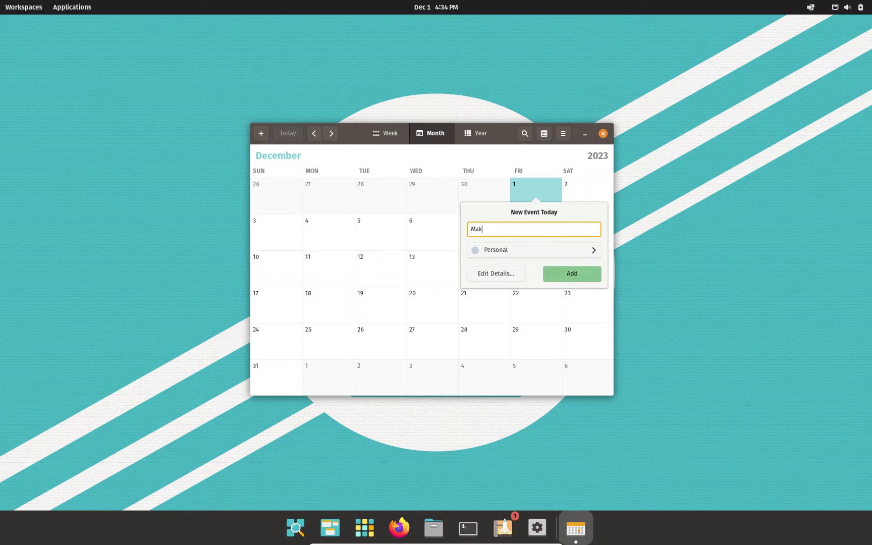
pyautogui.write('e Youtube video')
pyautogui.click(571, 275)
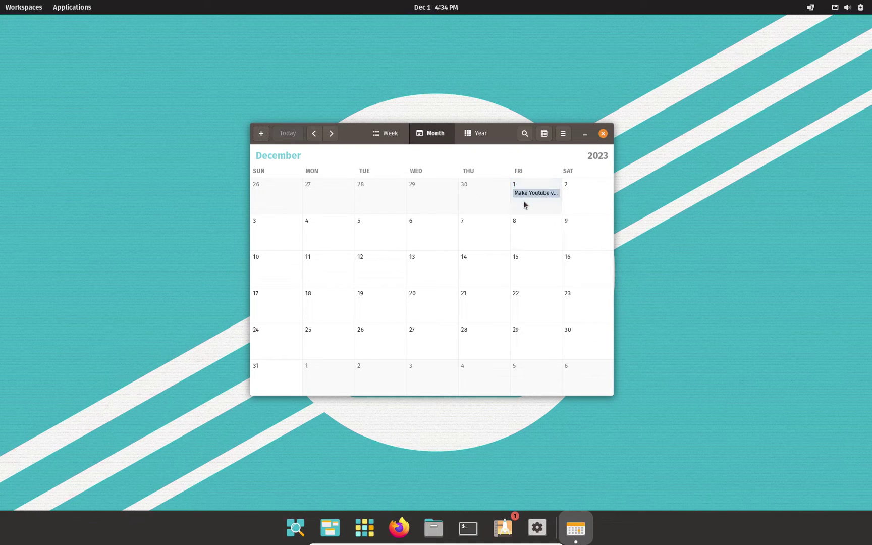
pyautogui.click(527, 197)
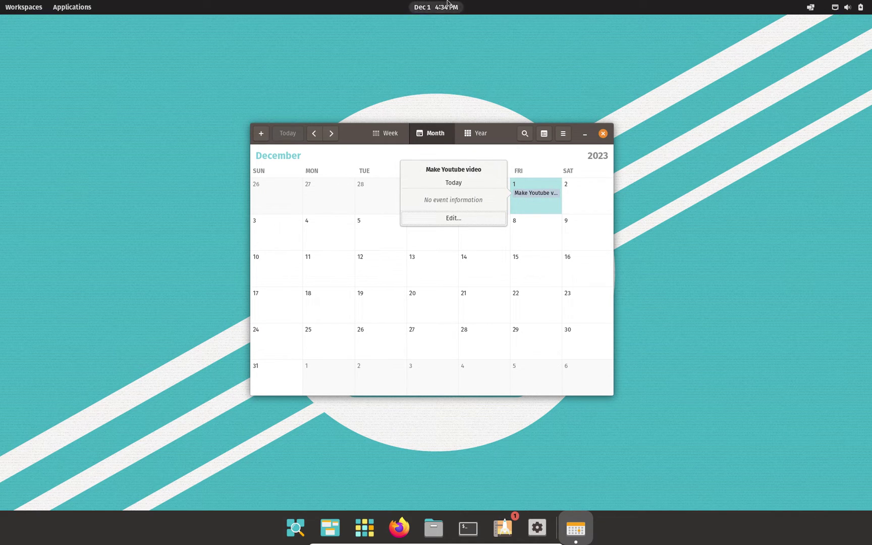
# Close the event details and the Calendar window, then open and close the notifications panel.
pyautogui.click(604, 139)
pyautogui.click(604, 134)
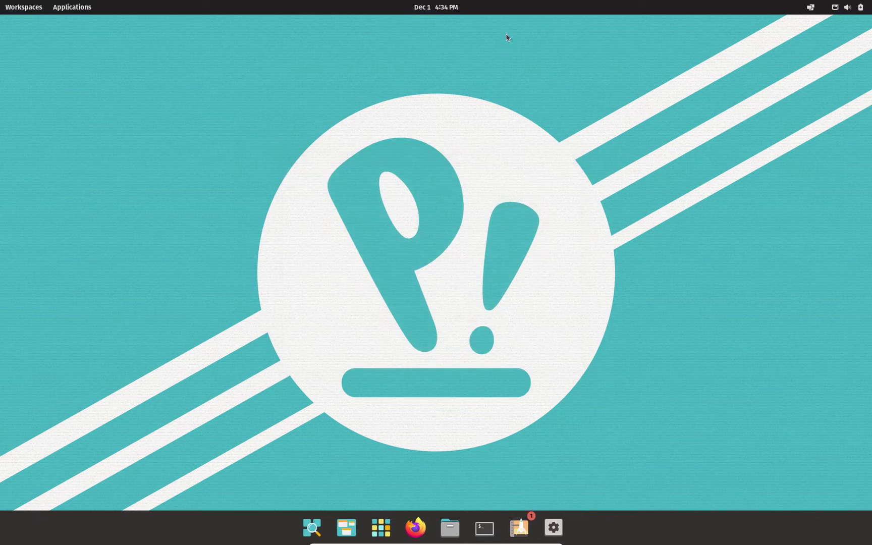
pyautogui.click(438, 8)
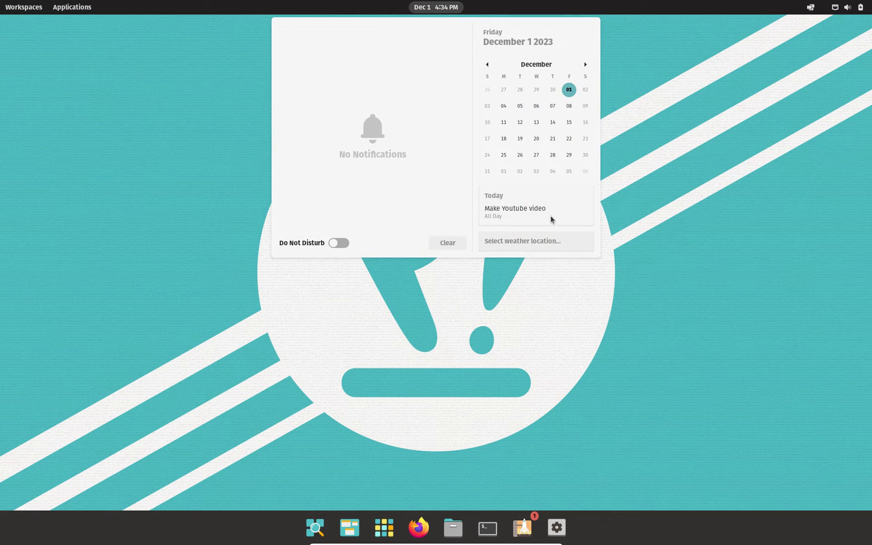
pyautogui.click(577, 334)
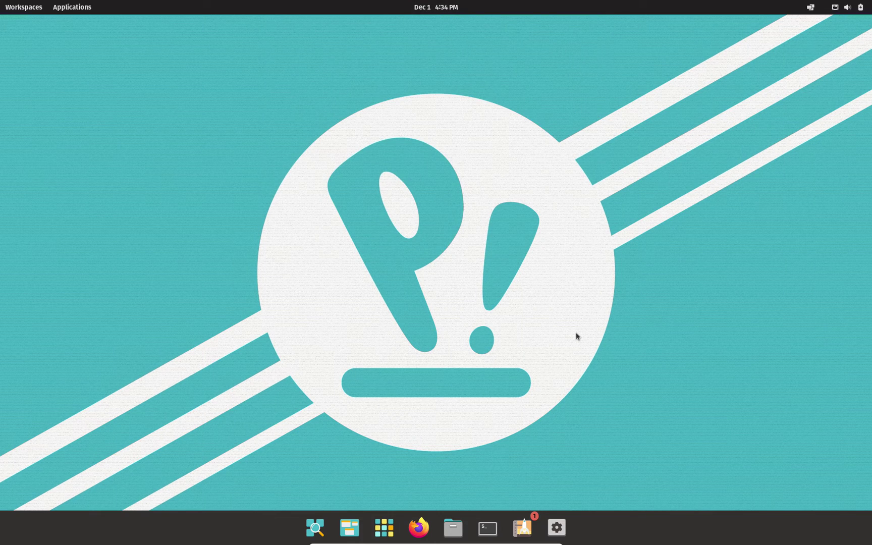
# Open the Files manager and centre its window on the screen.
pyautogui.click(445, 528)
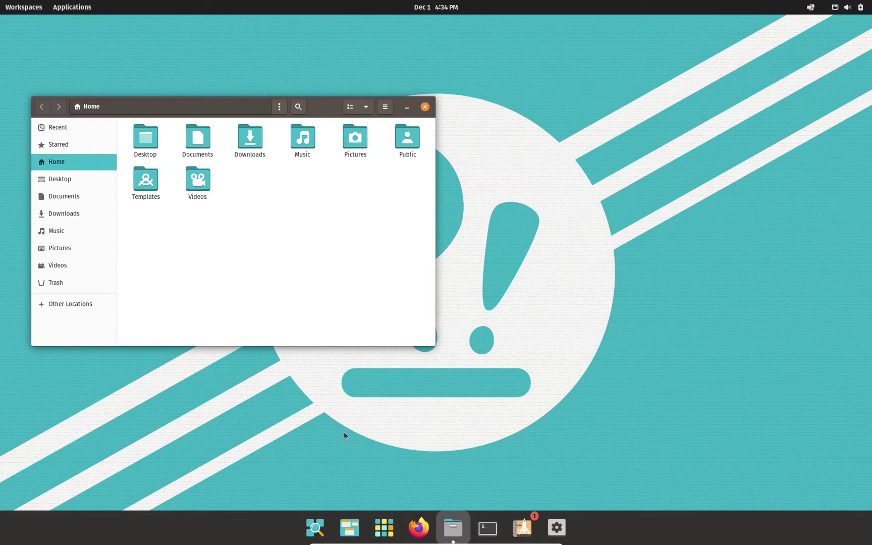
pyautogui.moveTo(328, 108); pyautogui.dragTo(502, 132)
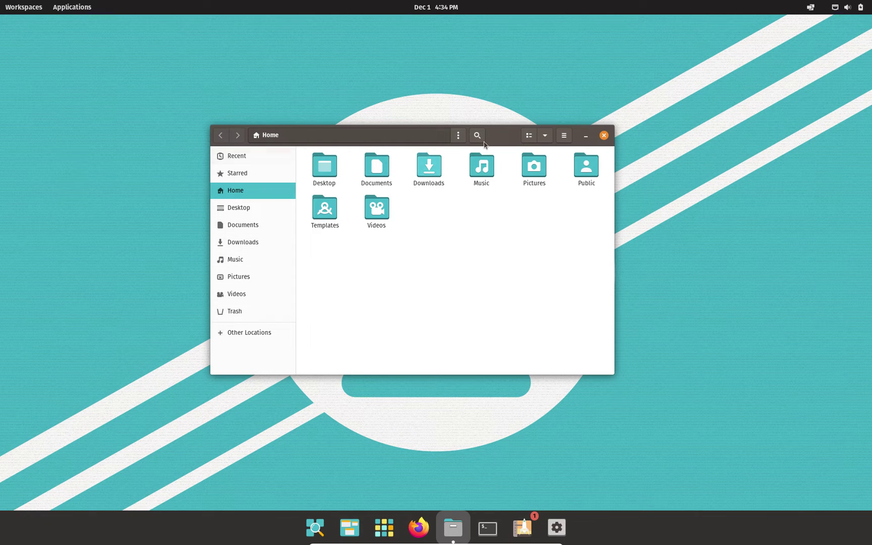
pyautogui.moveTo(501, 137); pyautogui.dragTo(467, 131)
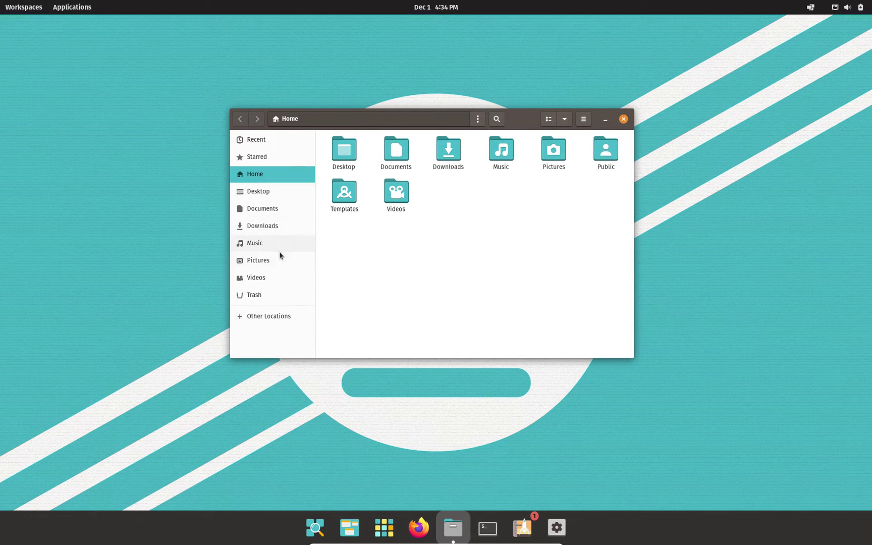
# Browse Other Locations, Recent, Starred, Desktop, Downloads, Music and Videos, ending on Home.
pyautogui.click(288, 316)
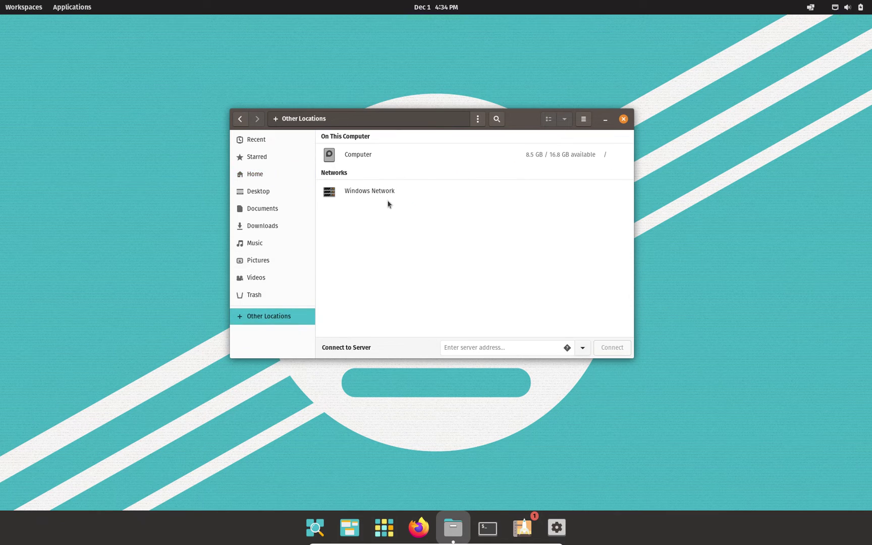
pyautogui.click(287, 142)
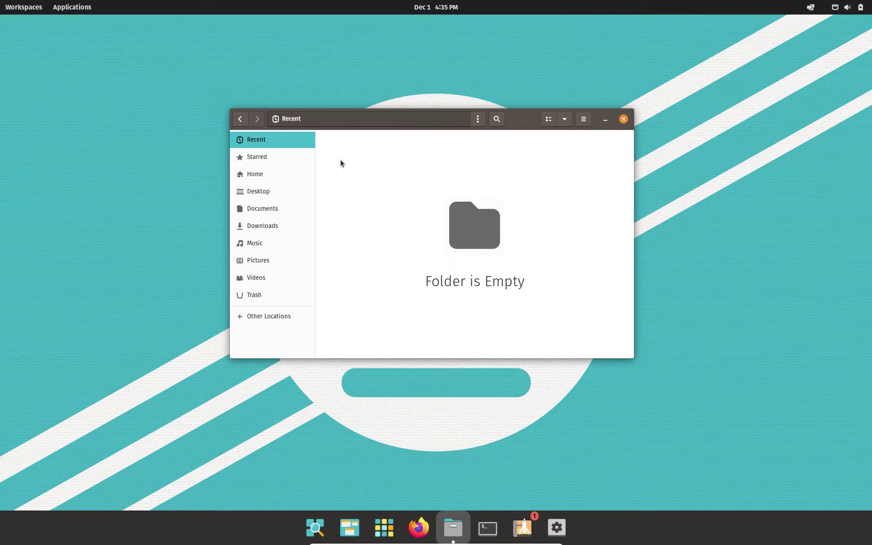
pyautogui.click(263, 158)
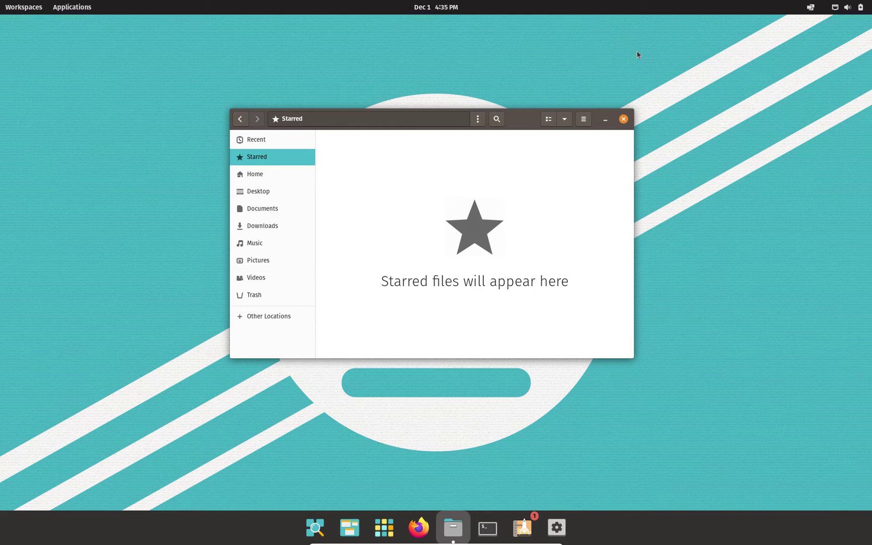
pyautogui.click(289, 196)
pyautogui.click(255, 227)
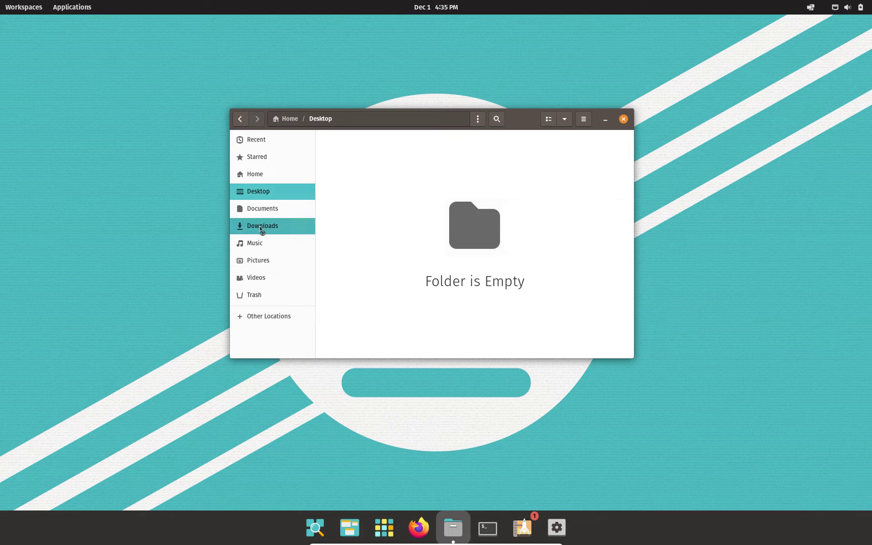
pyautogui.click(275, 246)
pyautogui.click(279, 279)
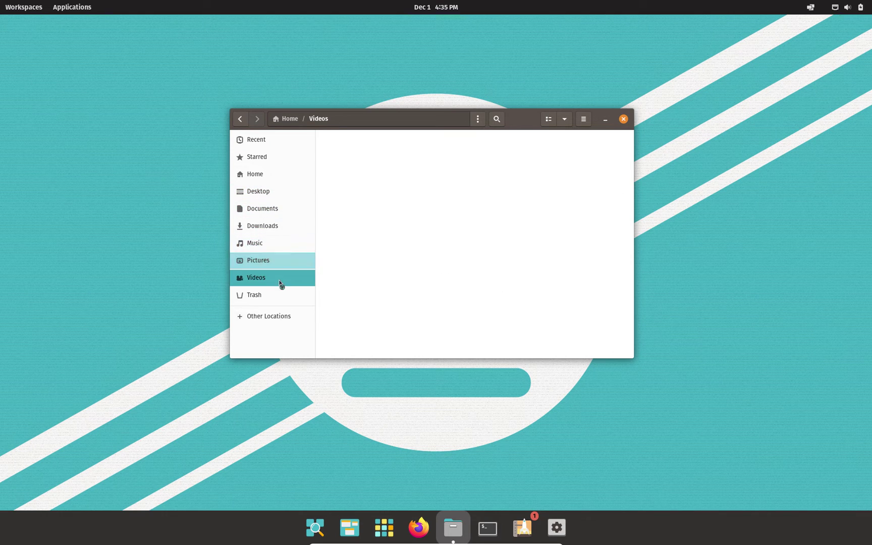
pyautogui.click(255, 175)
# Star the Videos folder from its right-click menu.
pyautogui.rightClick(404, 211)
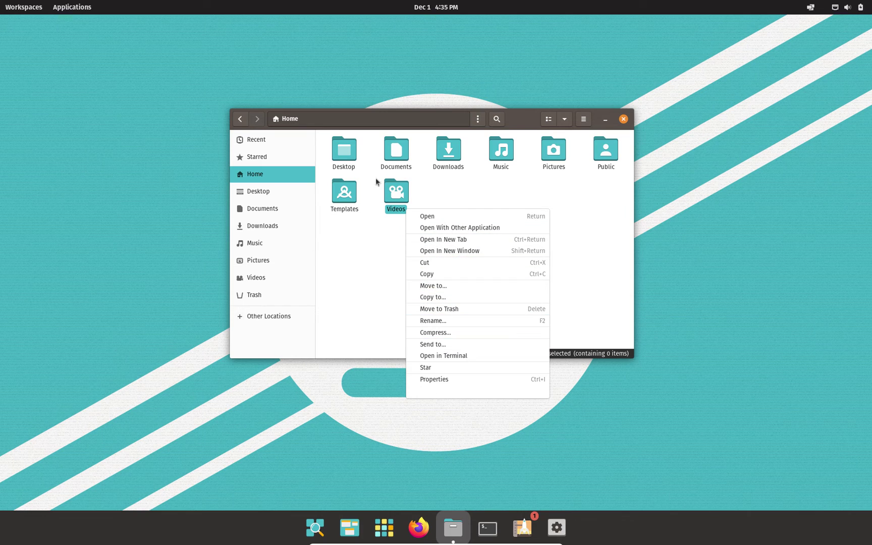
pyautogui.click(389, 251)
pyautogui.rightClick(395, 208)
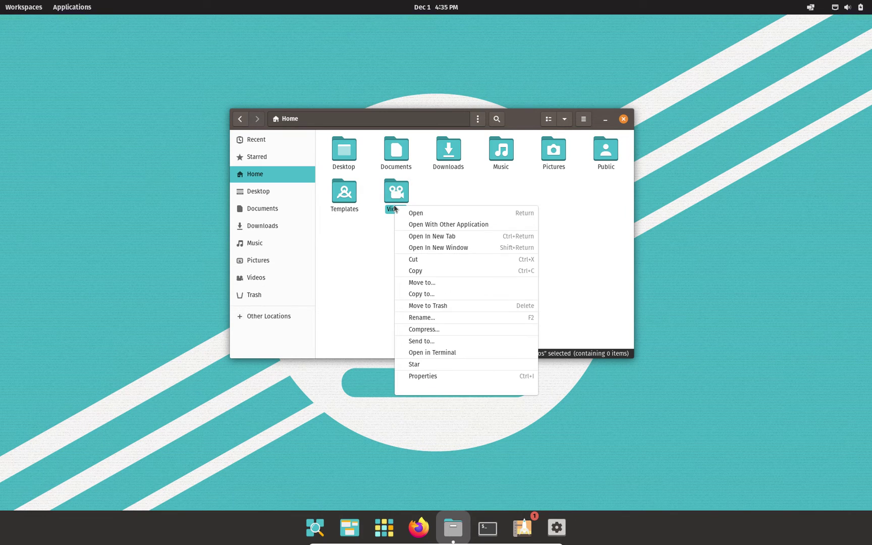
pyautogui.rightClick(398, 196)
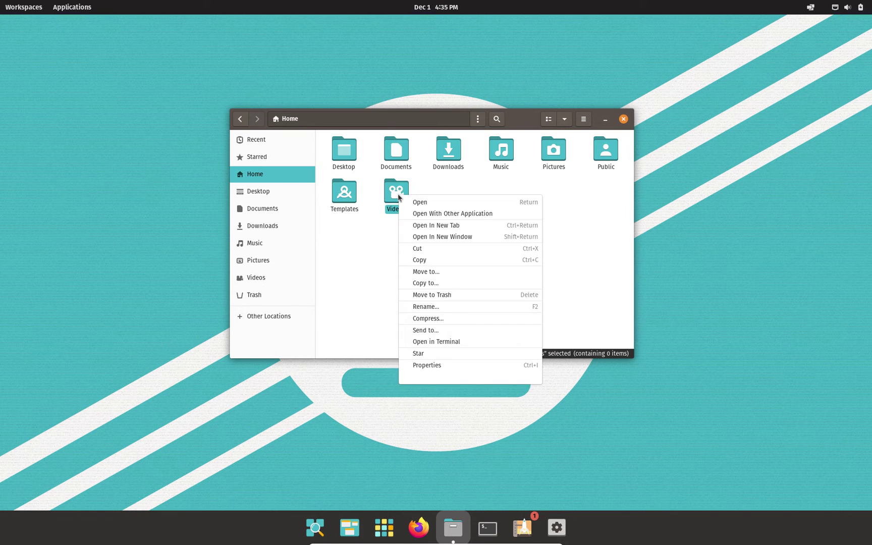
pyautogui.click(453, 354)
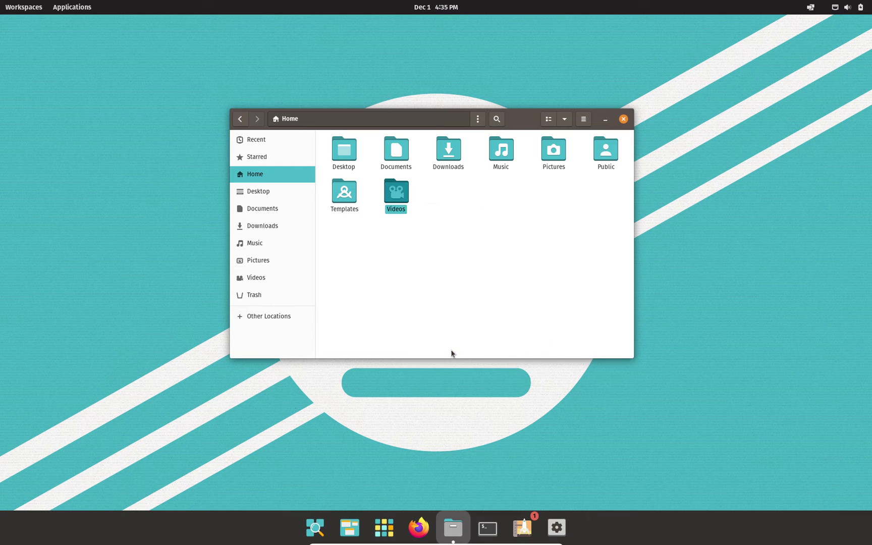
# Unstar Videos from the Starred view, dismiss the notice, and maximize the Files window.
pyautogui.click(273, 162)
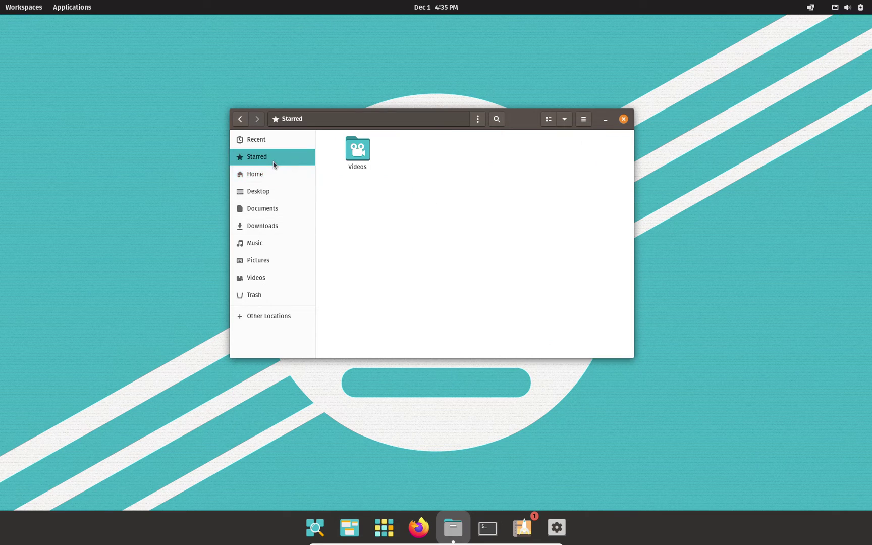
pyautogui.rightClick(352, 162)
pyautogui.click(407, 321)
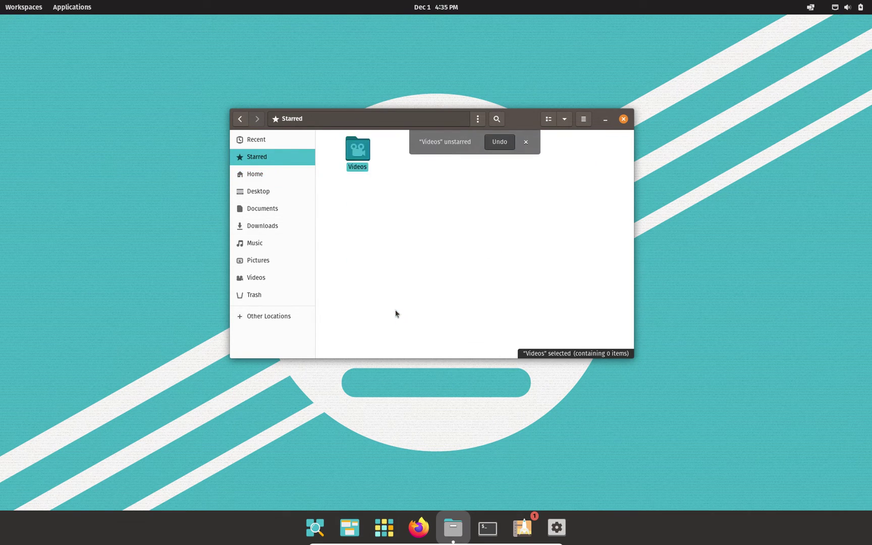
pyautogui.click(526, 143)
pyautogui.doubleClick(540, 121)
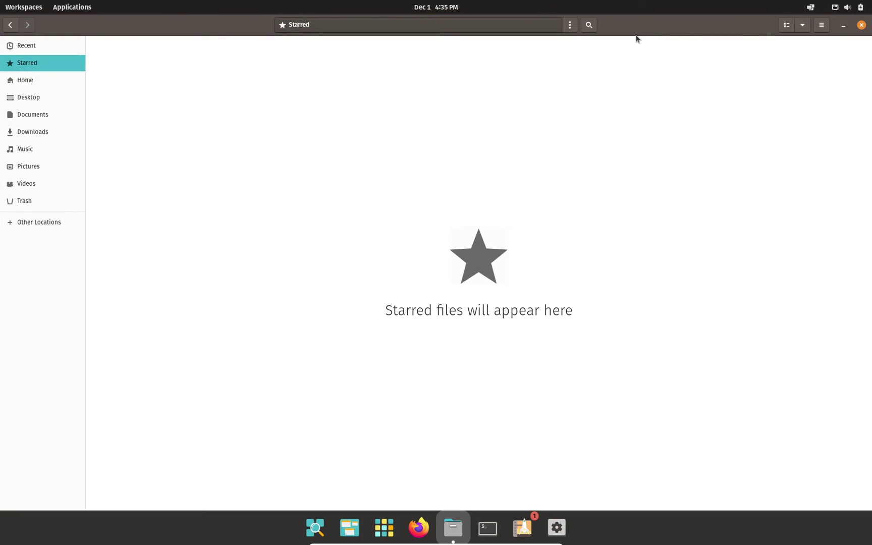
# Try floating, maximized and right-half tiled layouts for Files, then close the window.
pyautogui.moveTo(636, 27); pyautogui.dragTo(503, 140)
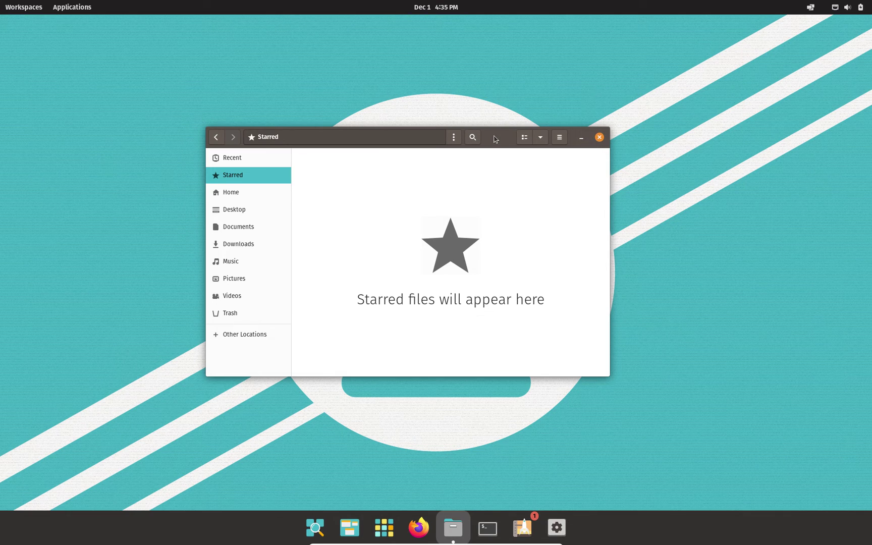
pyautogui.moveTo(495, 139); pyautogui.dragTo(485, 6)
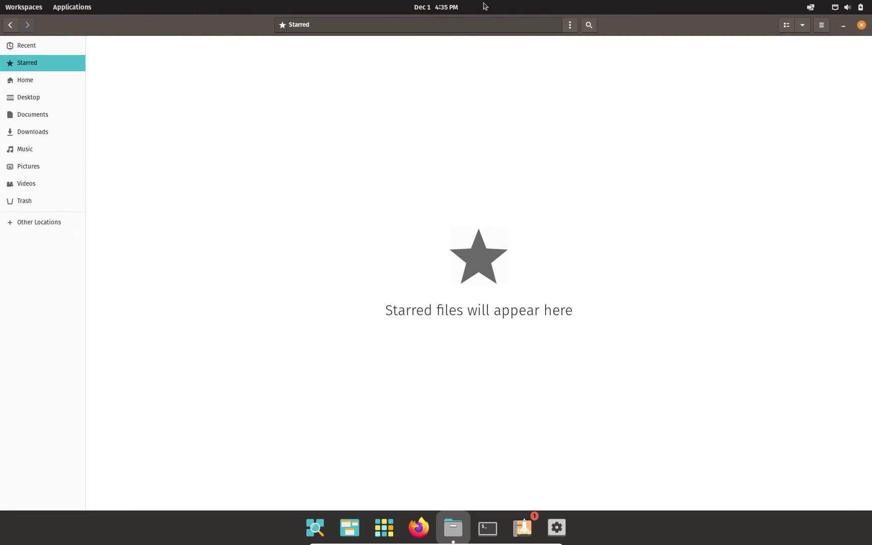
pyautogui.moveTo(612, 146); pyautogui.dragTo(864, 239)
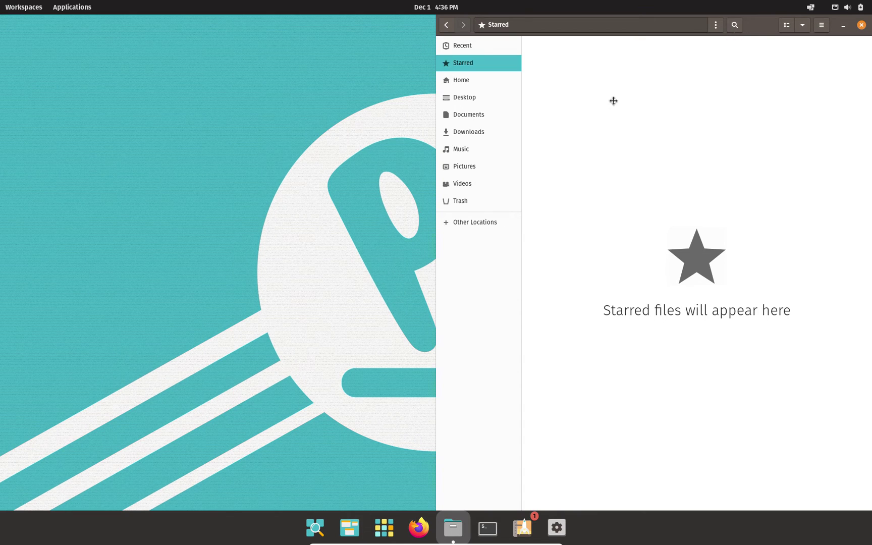
pyautogui.press('super+Down')
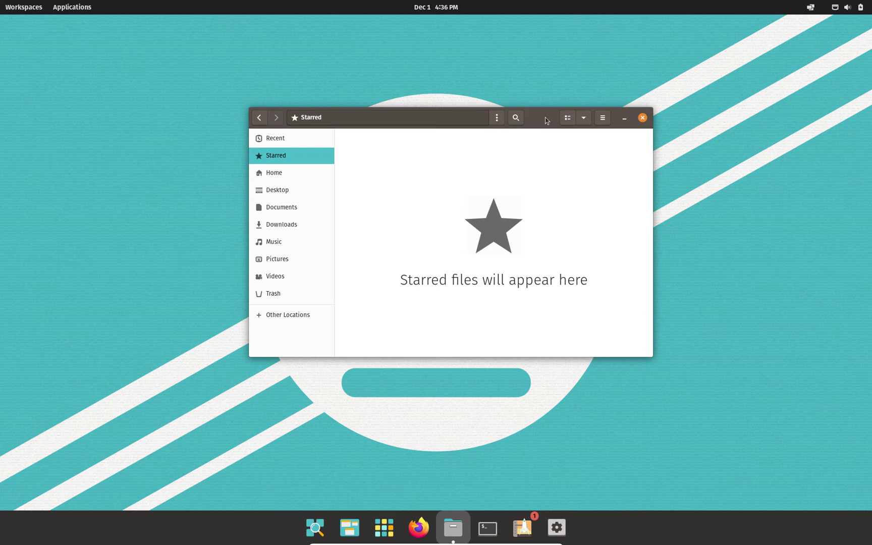
pyautogui.click(642, 118)
# Create a desktop folder with the default name 'New Folder'.
pyautogui.rightClick(602, 150)
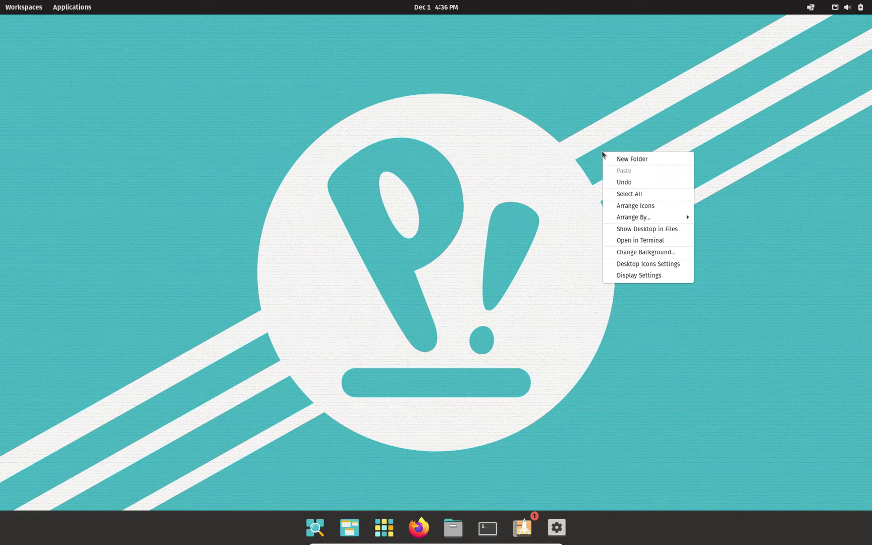
pyautogui.click(417, 233)
pyautogui.rightClick(417, 233)
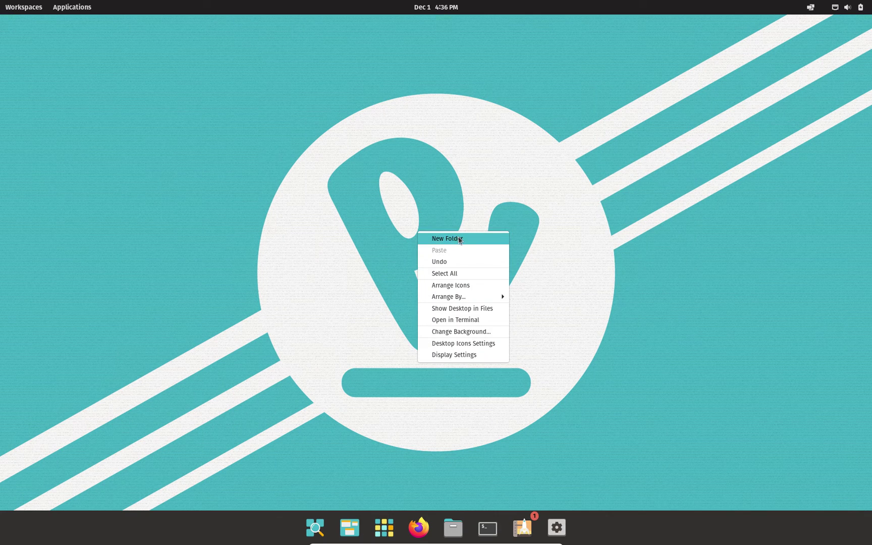
pyautogui.click(460, 241)
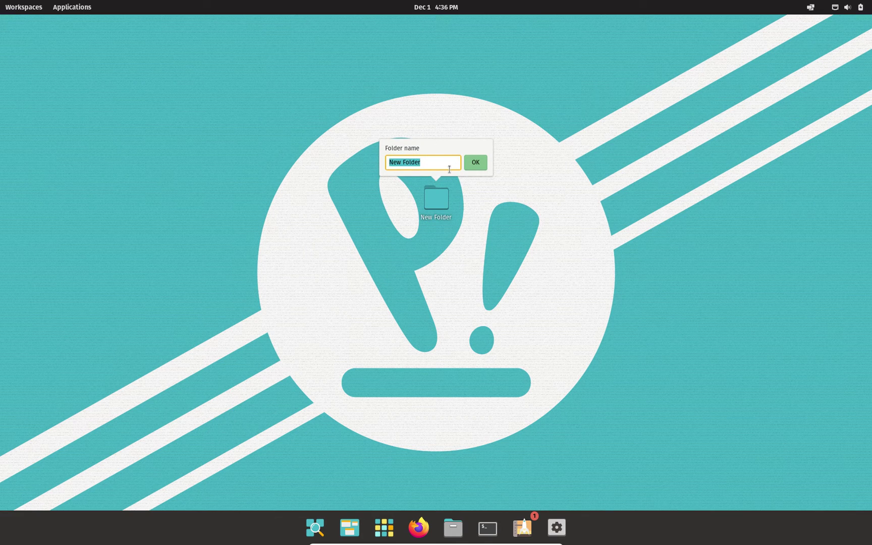
pyautogui.click(475, 162)
# Open New Folder to view its empty contents, rearranging the window and icon.
pyautogui.doubleClick(431, 203)
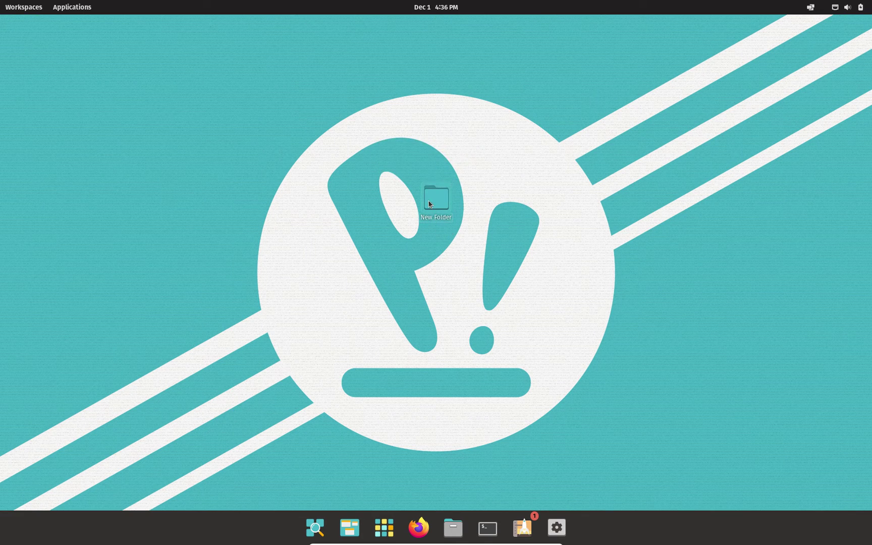
pyautogui.moveTo(317, 113); pyautogui.dragTo(257, 251)
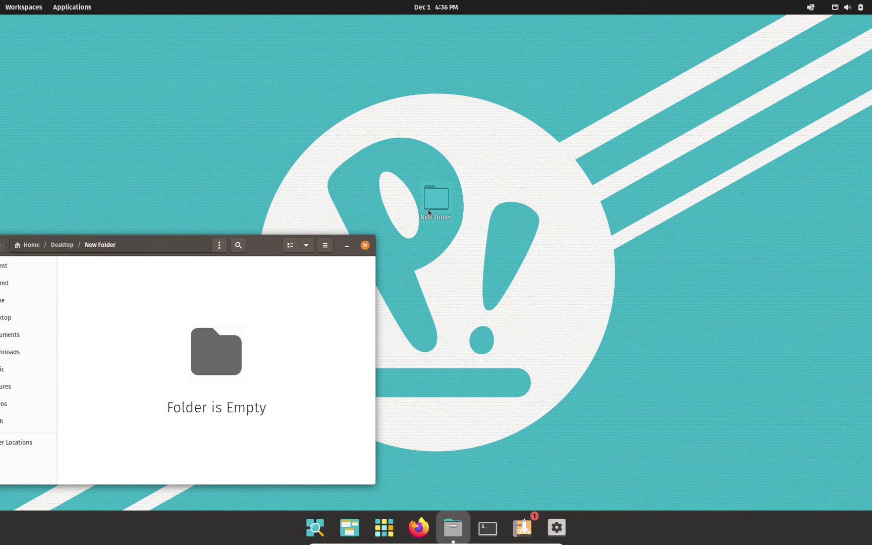
pyautogui.moveTo(433, 216); pyautogui.dragTo(489, 162)
pyautogui.moveTo(269, 247); pyautogui.dragTo(352, 94)
pyautogui.click(512, 205)
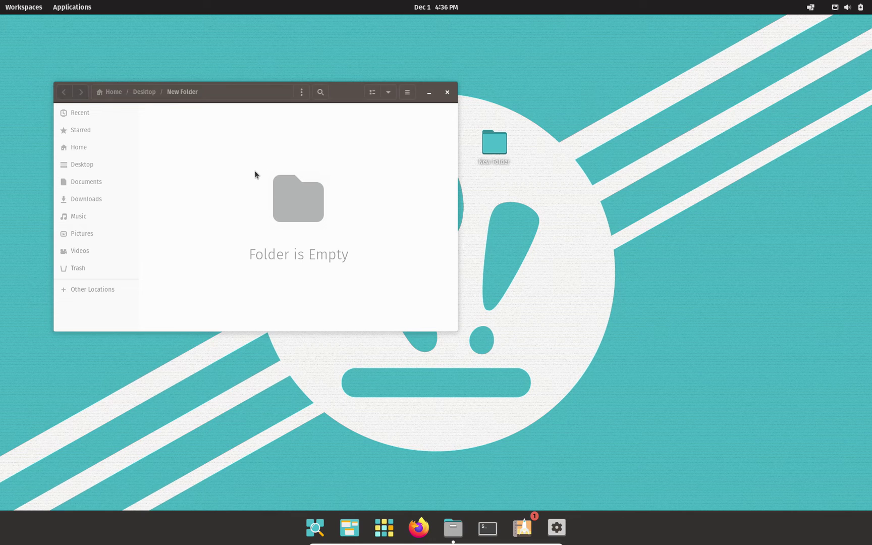
pyautogui.click(310, 100)
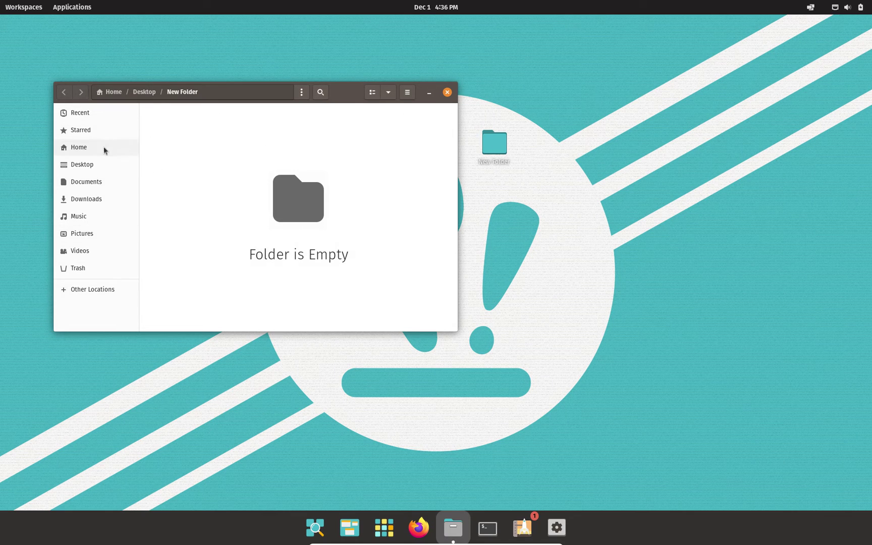
# View the Desktop folder, close the Files window, and delete New Folder.
pyautogui.click(101, 165)
pyautogui.click(447, 92)
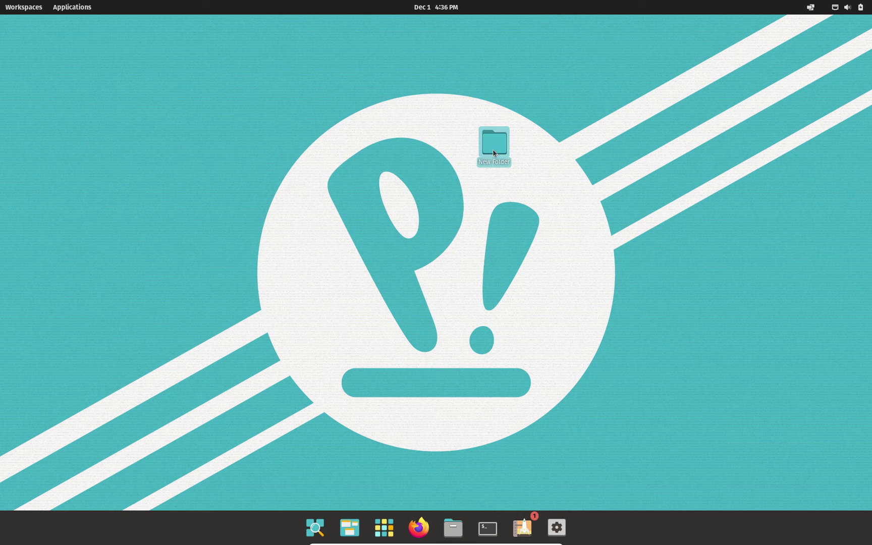
pyautogui.press('Delete')
# Bring up the desktop context menu several times and view the Arrange By… submenu.
pyautogui.rightClick(486, 141)
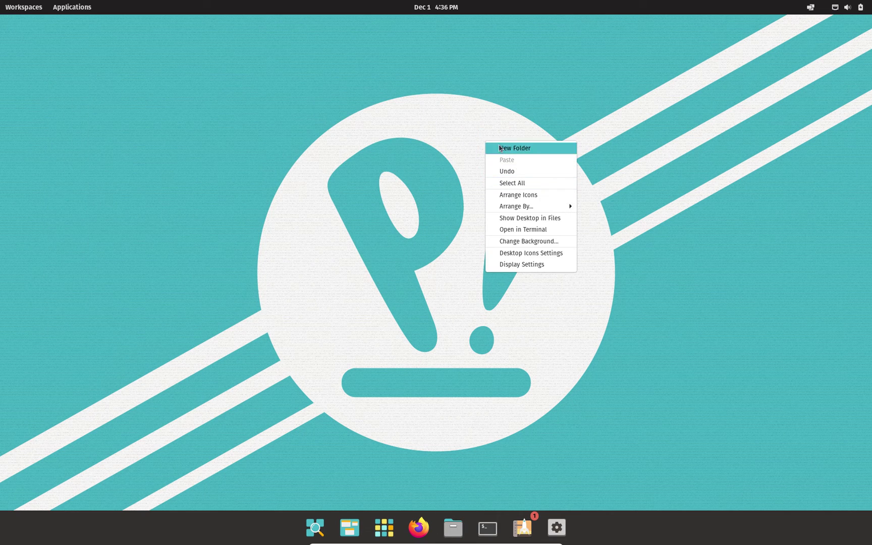
pyautogui.click(539, 198)
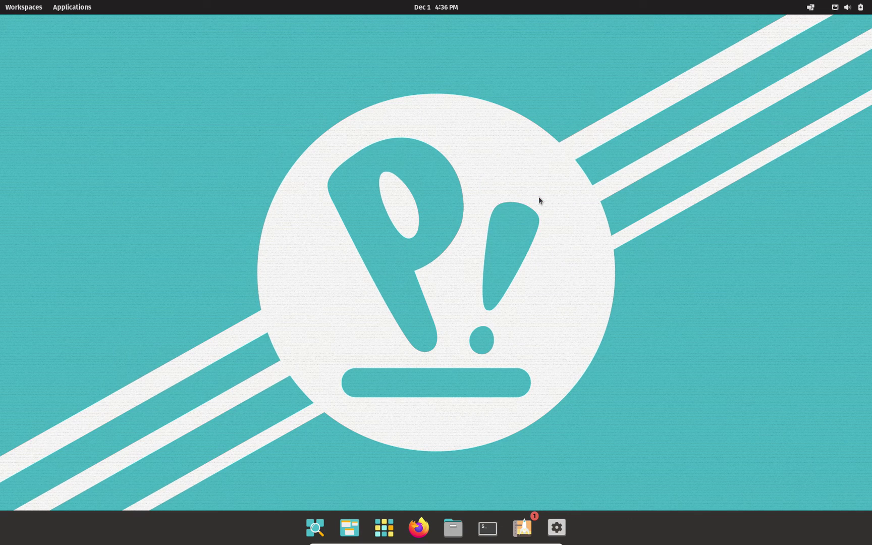
pyautogui.rightClick(421, 166)
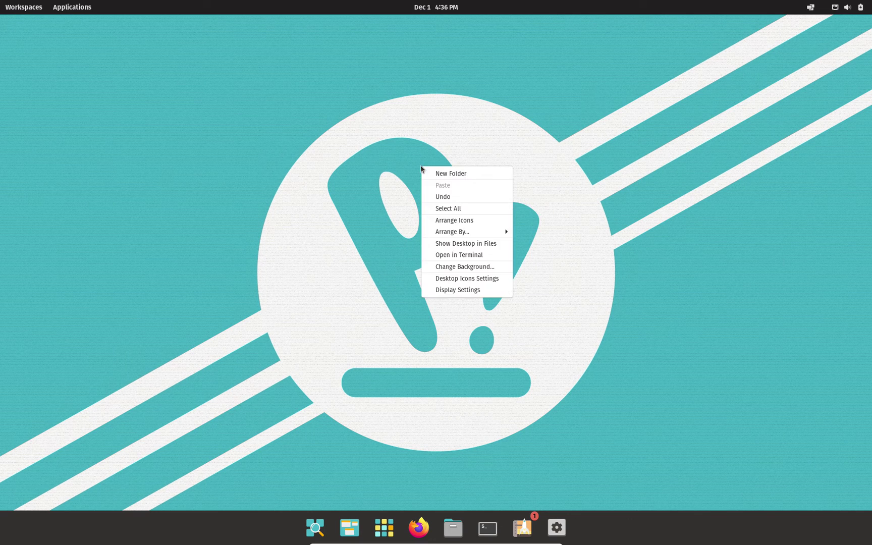
pyautogui.click(40, 49)
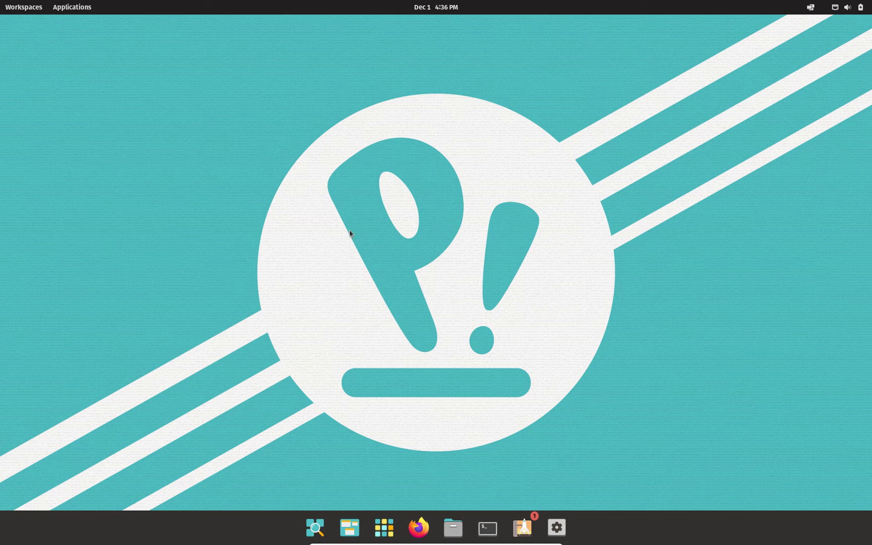
pyautogui.rightClick(579, 194)
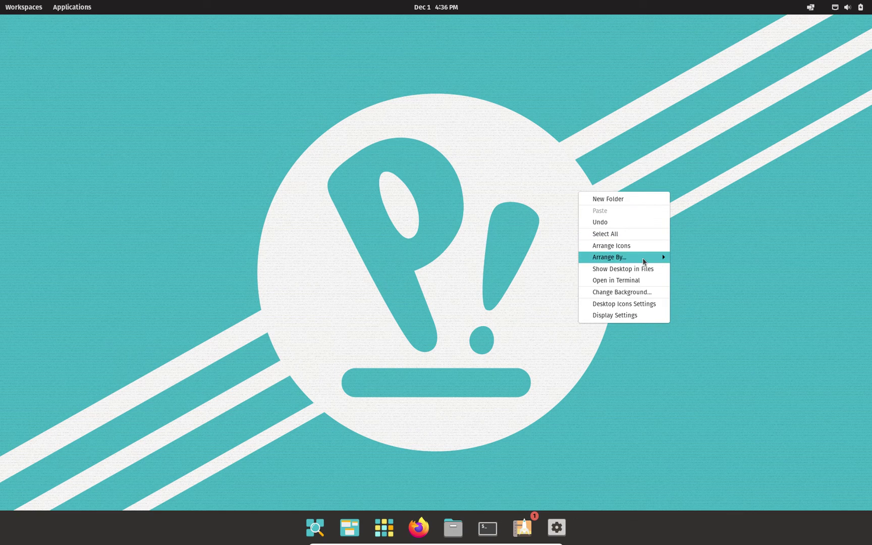
pyautogui.click(44, 56)
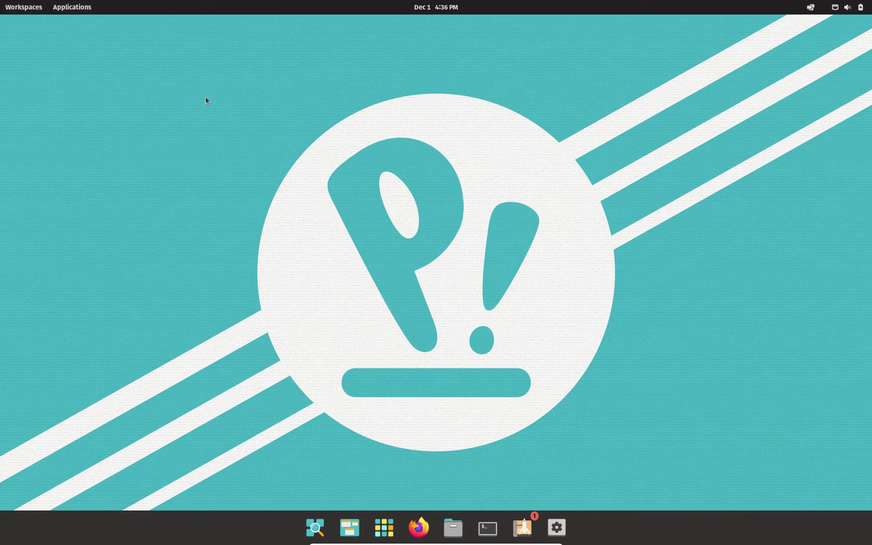
pyautogui.rightClick(372, 265)
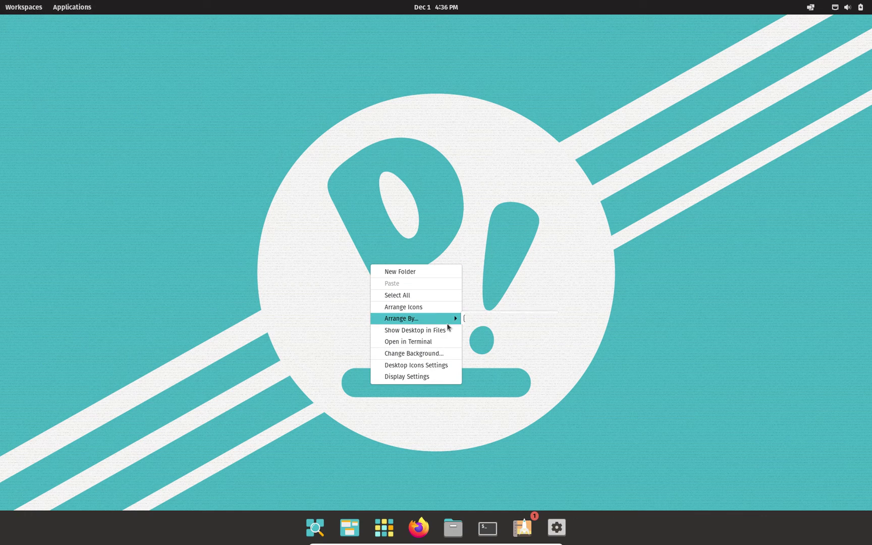
pyautogui.moveTo(447, 323)
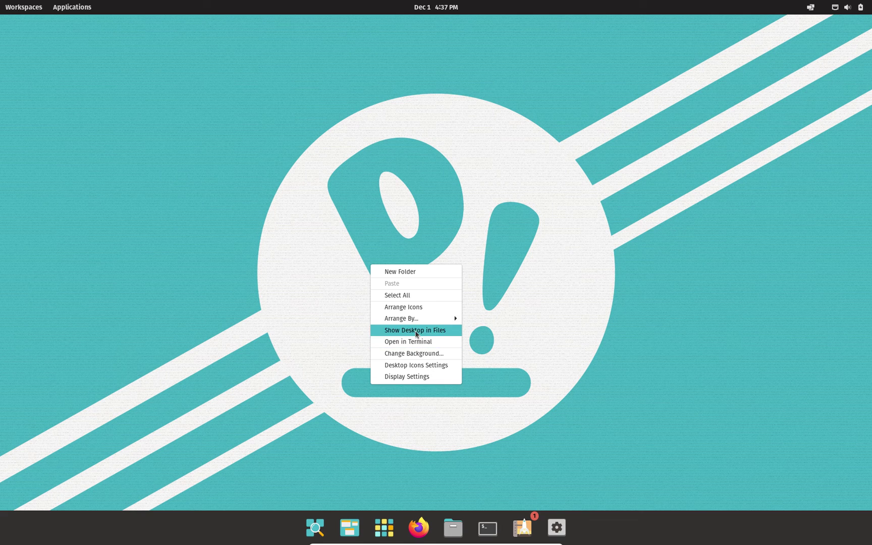
# Show the empty Desktop folder in Files, check its sidebar actions, and close the window.
pyautogui.click(417, 334)
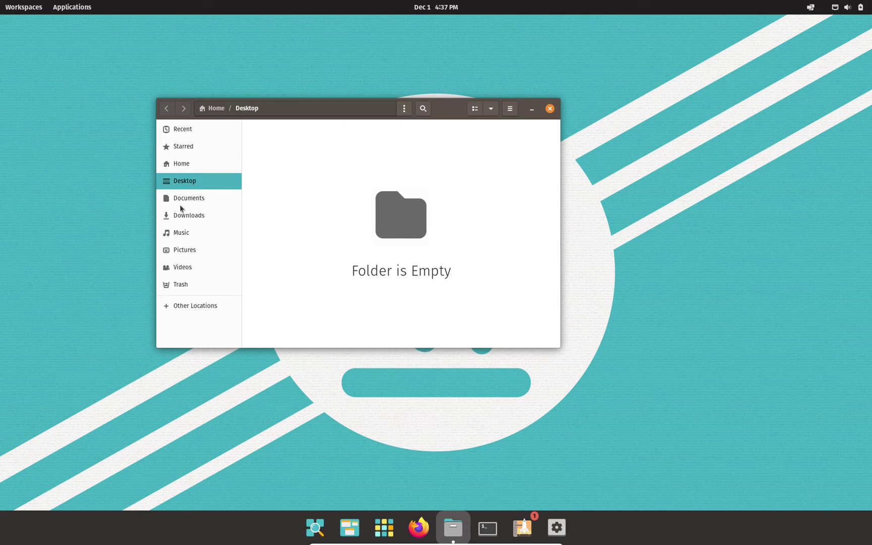
pyautogui.rightClick(194, 180)
pyautogui.click(196, 181)
pyautogui.click(550, 109)
# Open Display Settings from the desktop menu, close it, and reopen the desktop menu.
pyautogui.rightClick(478, 164)
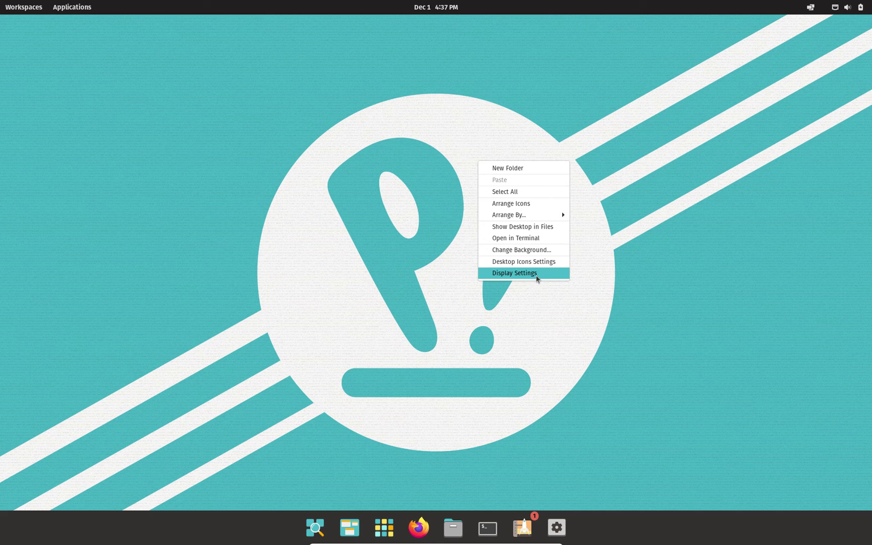
pyautogui.click(538, 274)
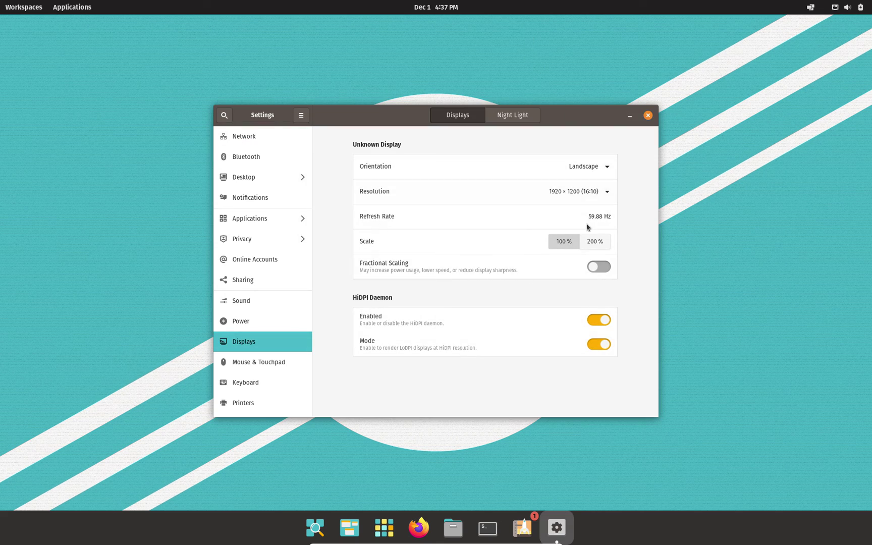
pyautogui.click(648, 115)
pyautogui.rightClick(592, 152)
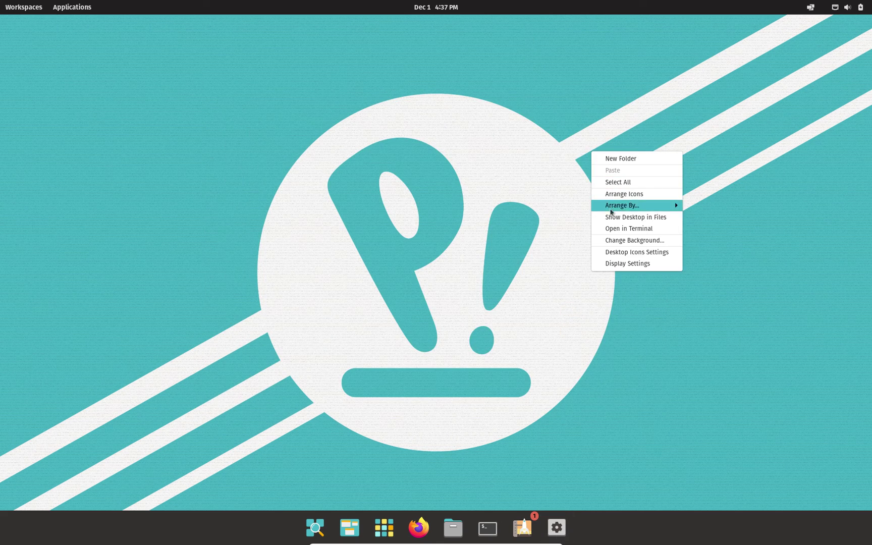
# Open the Background settings and browse the wallpaper thumbnails.
pyautogui.click(624, 242)
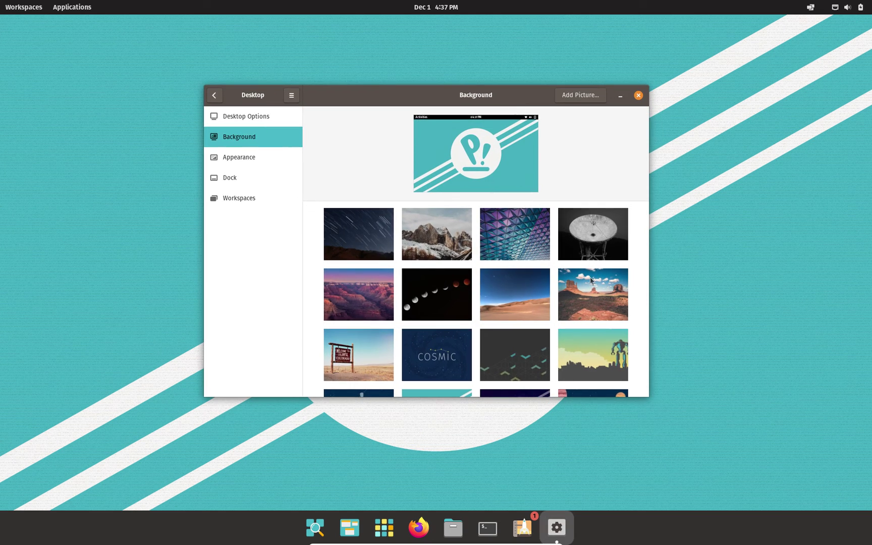
pyautogui.scroll(-3, 586, 268)
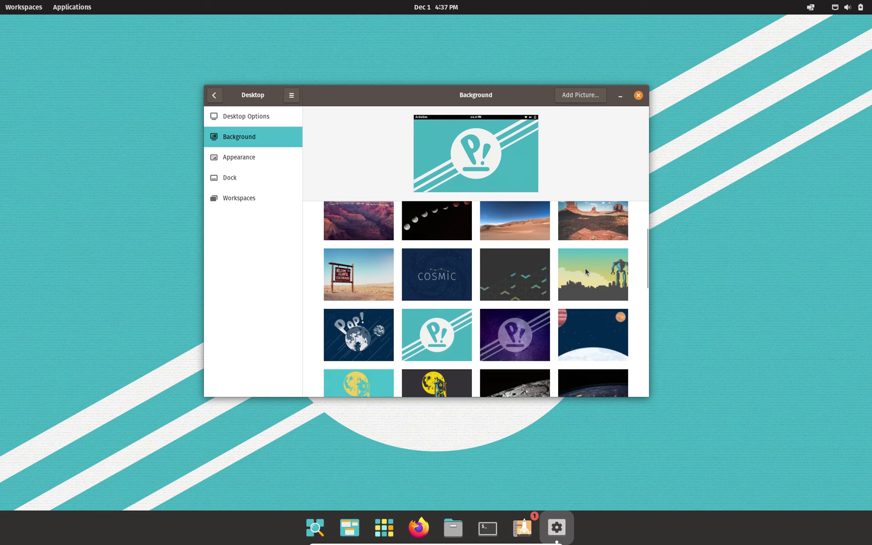
pyautogui.scroll(3, 570, 276)
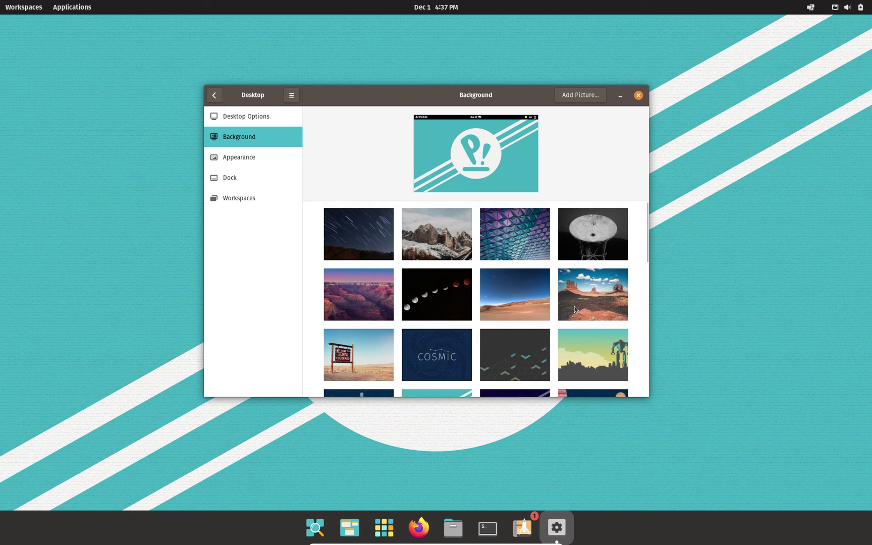
pyautogui.scroll(-2, 576, 310)
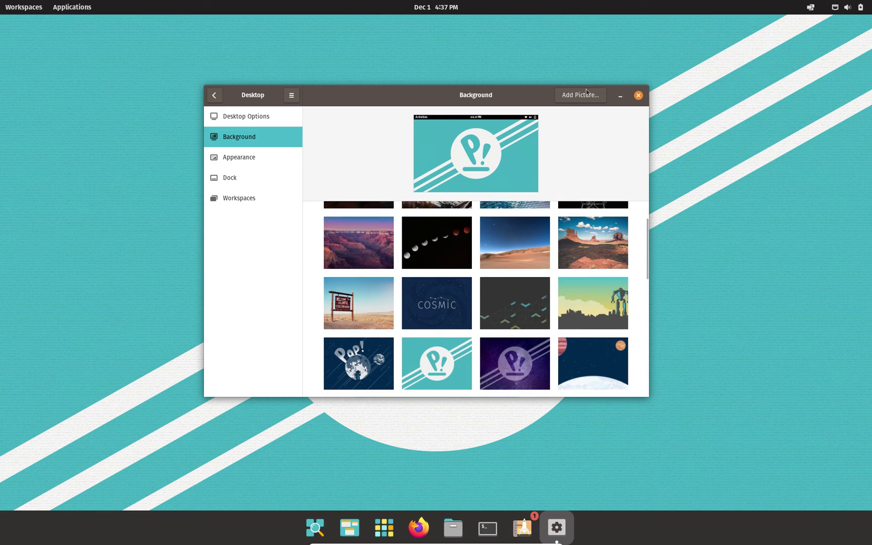
pyautogui.moveTo(492, 95); pyautogui.dragTo(505, 120)
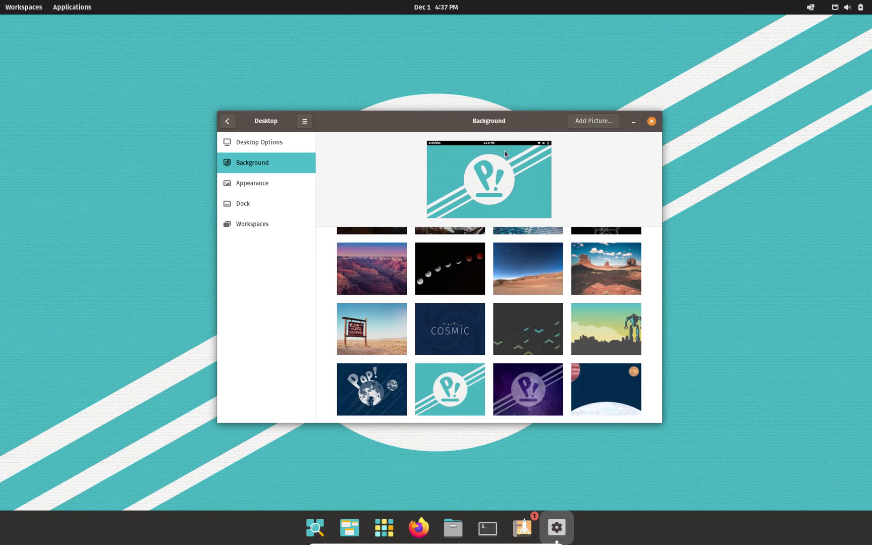
pyautogui.scroll(-6, 517, 291)
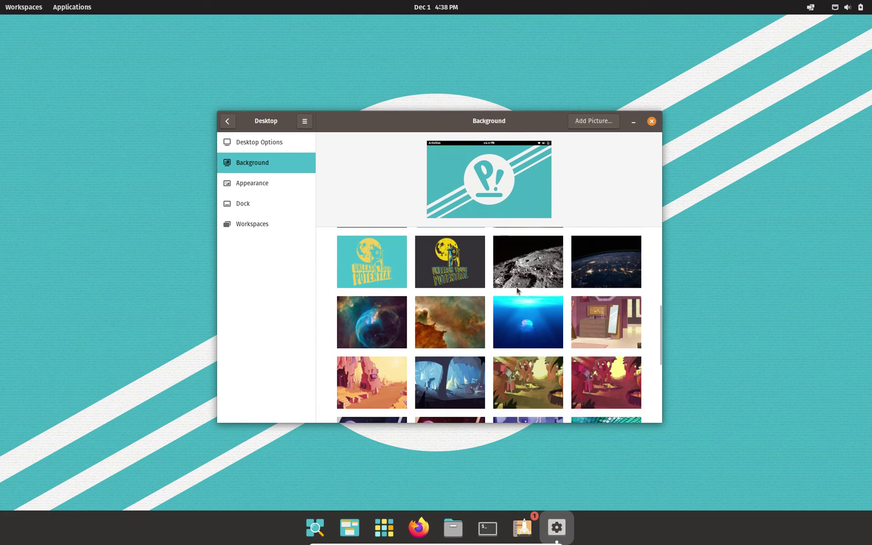
pyautogui.scroll(-4, 517, 292)
pyautogui.scroll(2, 540, 325)
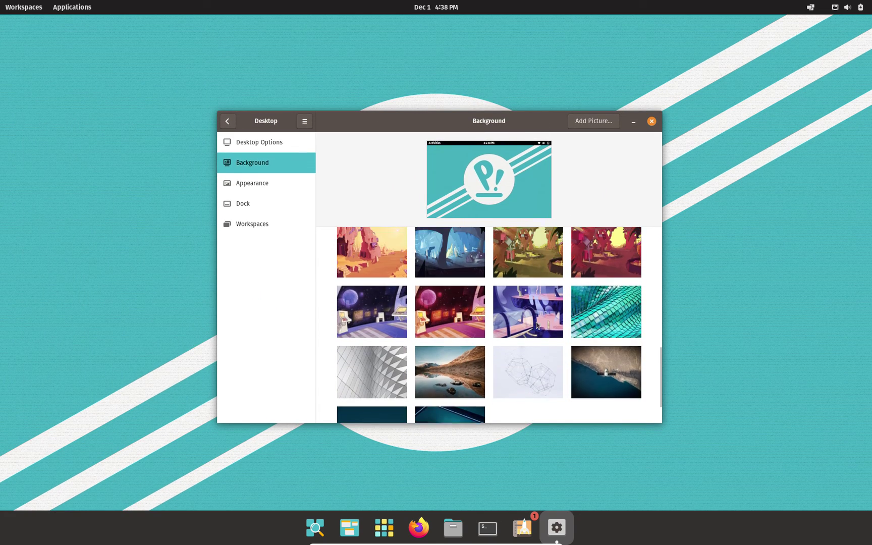
pyautogui.scroll(12, 538, 326)
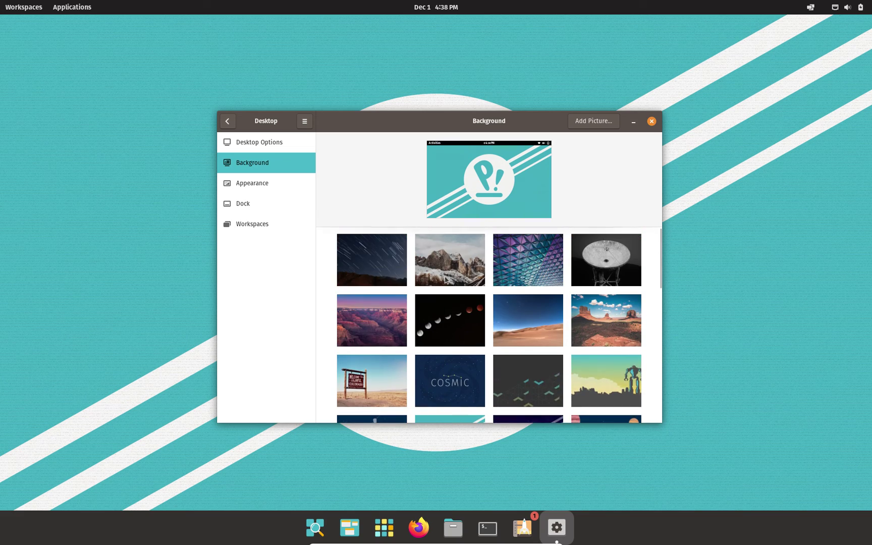
# Set the snowy mountains photo as wallpaper and close Settings.
pyautogui.click(523, 325)
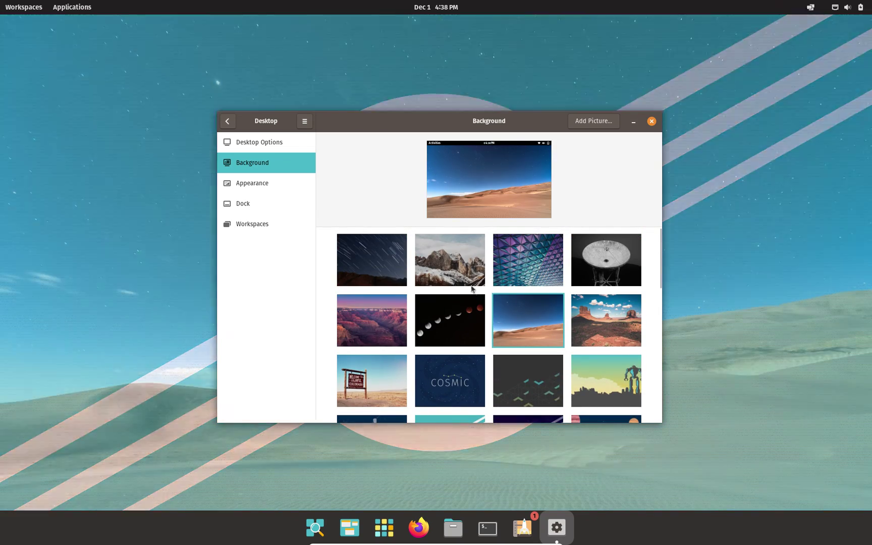
pyautogui.click(472, 280)
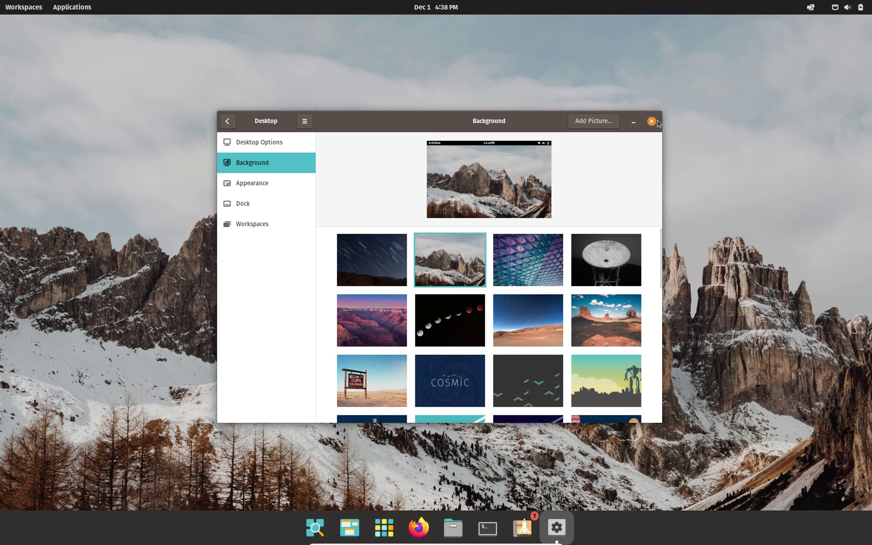
pyautogui.click(652, 122)
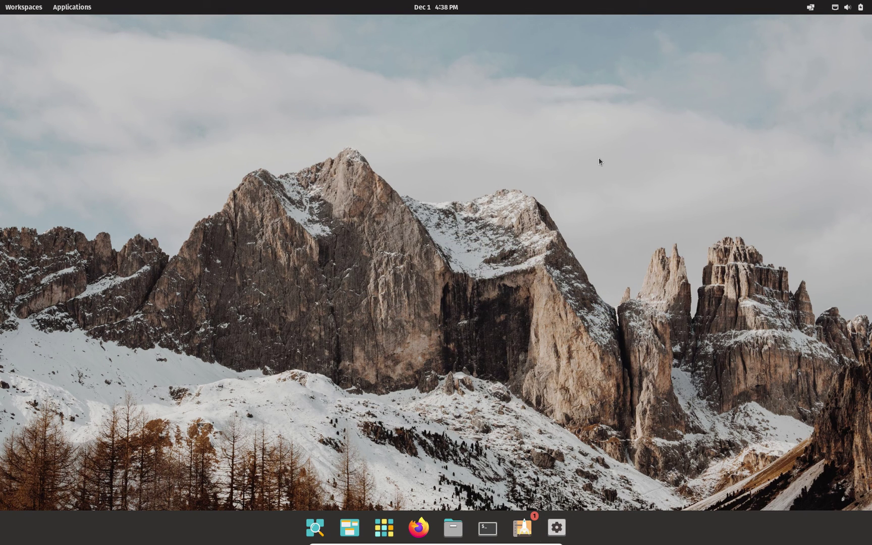
# Open the system status menu and expand the power mode and wired connection options.
pyautogui.click(852, 7)
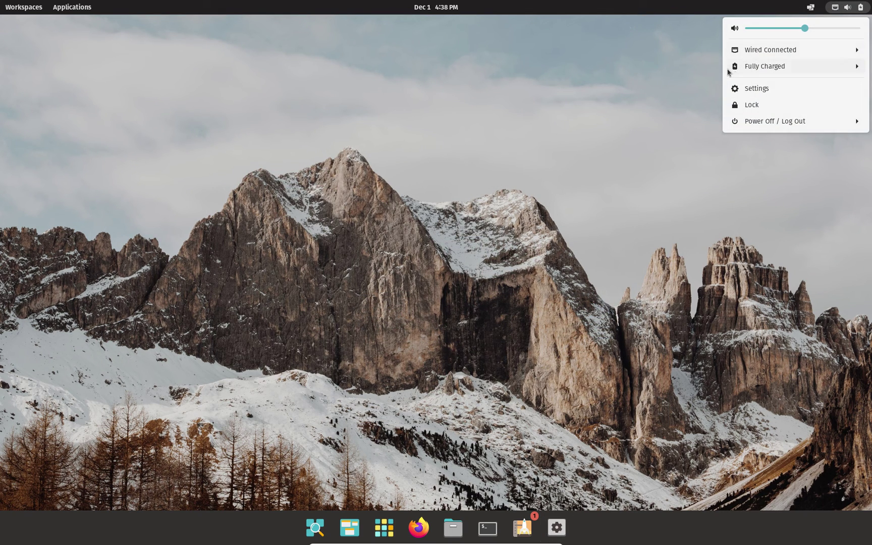
pyautogui.click(745, 68)
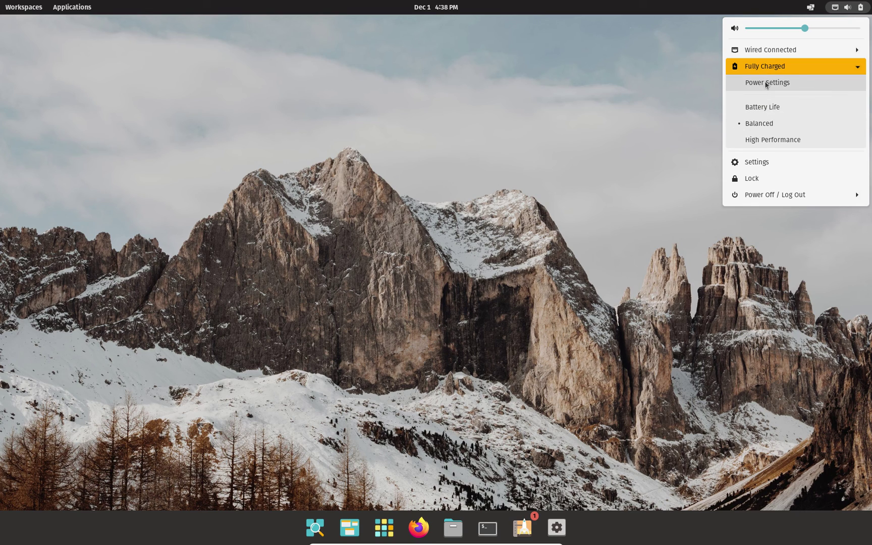
pyautogui.click(788, 55)
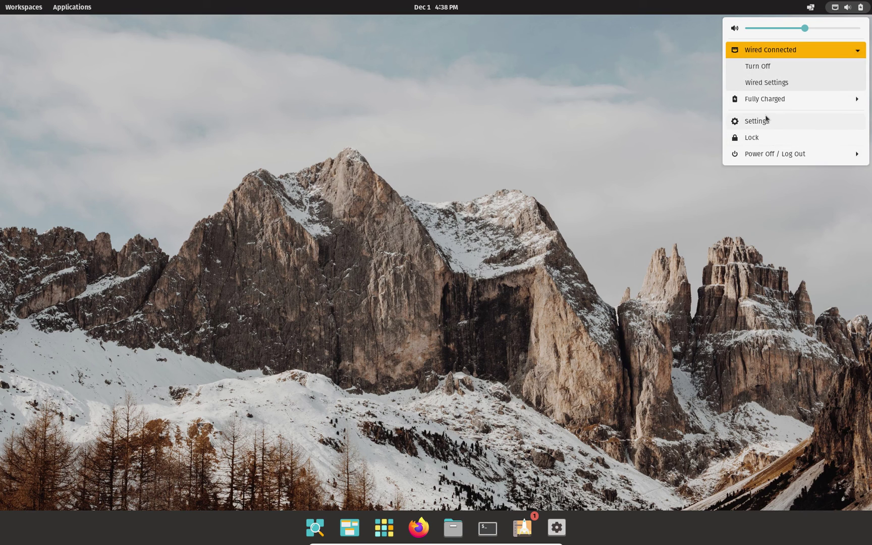
# Close the system menu, then open and close the workspace overview and calendar.
pyautogui.click(252, 20)
pyautogui.click(24, 7)
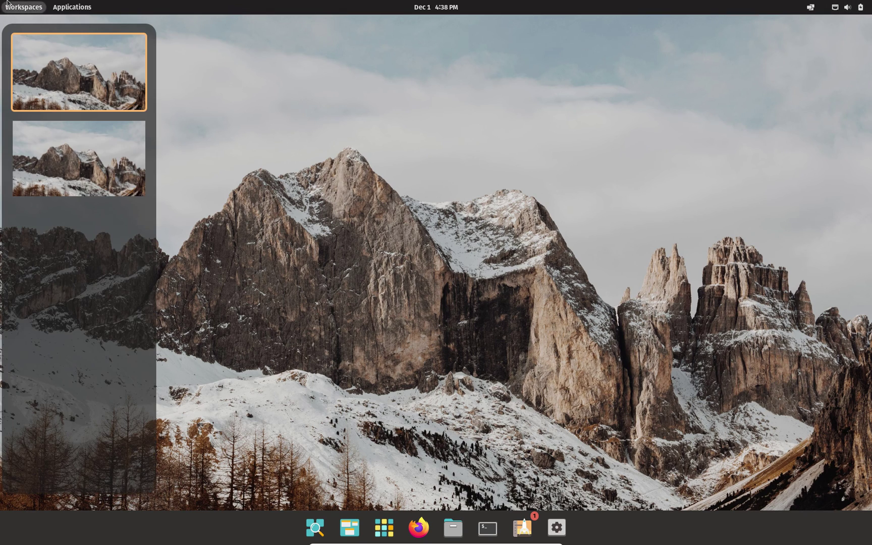
pyautogui.click(358, 156)
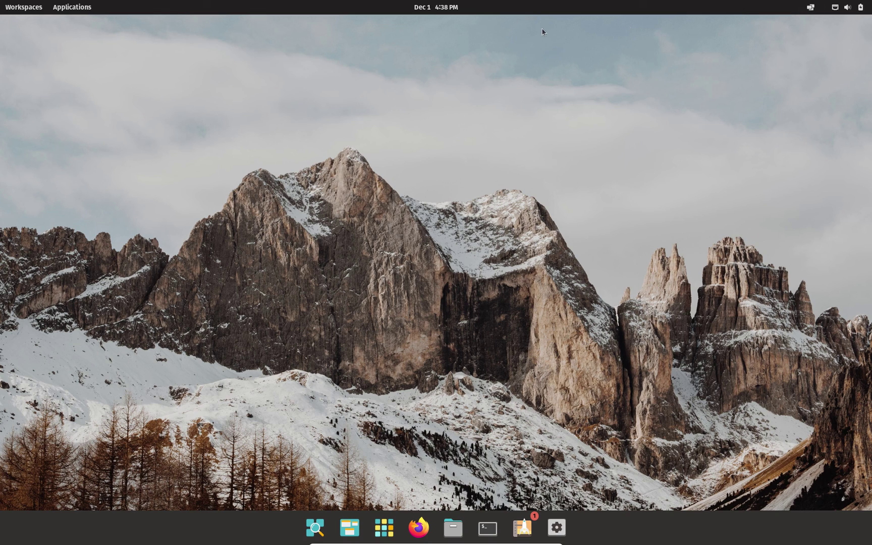
pyautogui.click(433, 5)
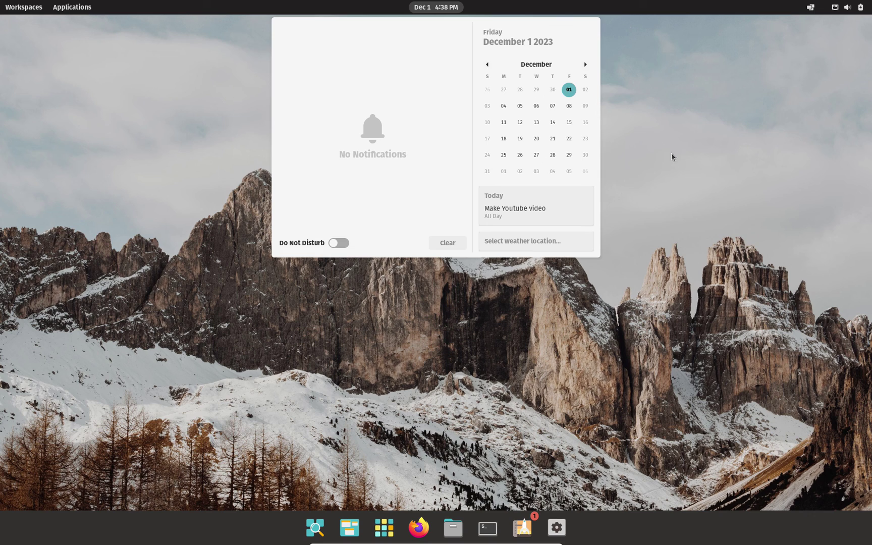
pyautogui.click(571, 348)
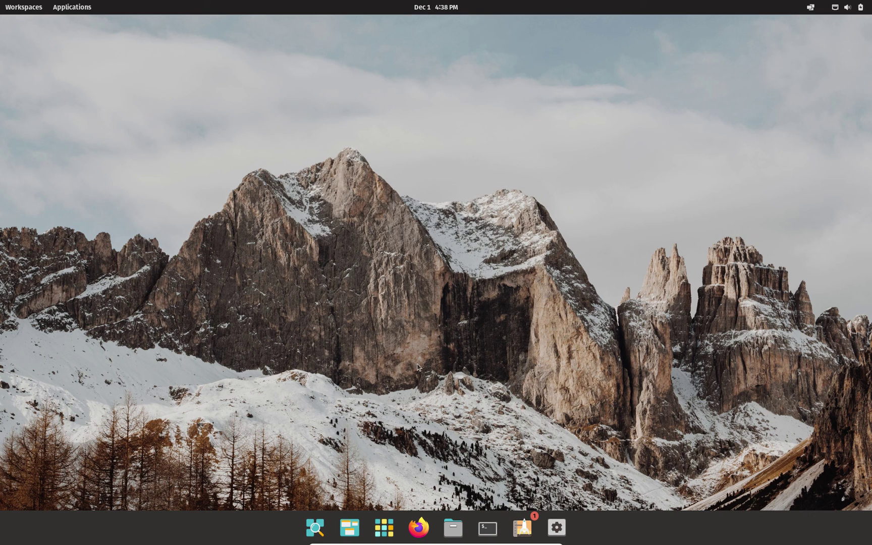